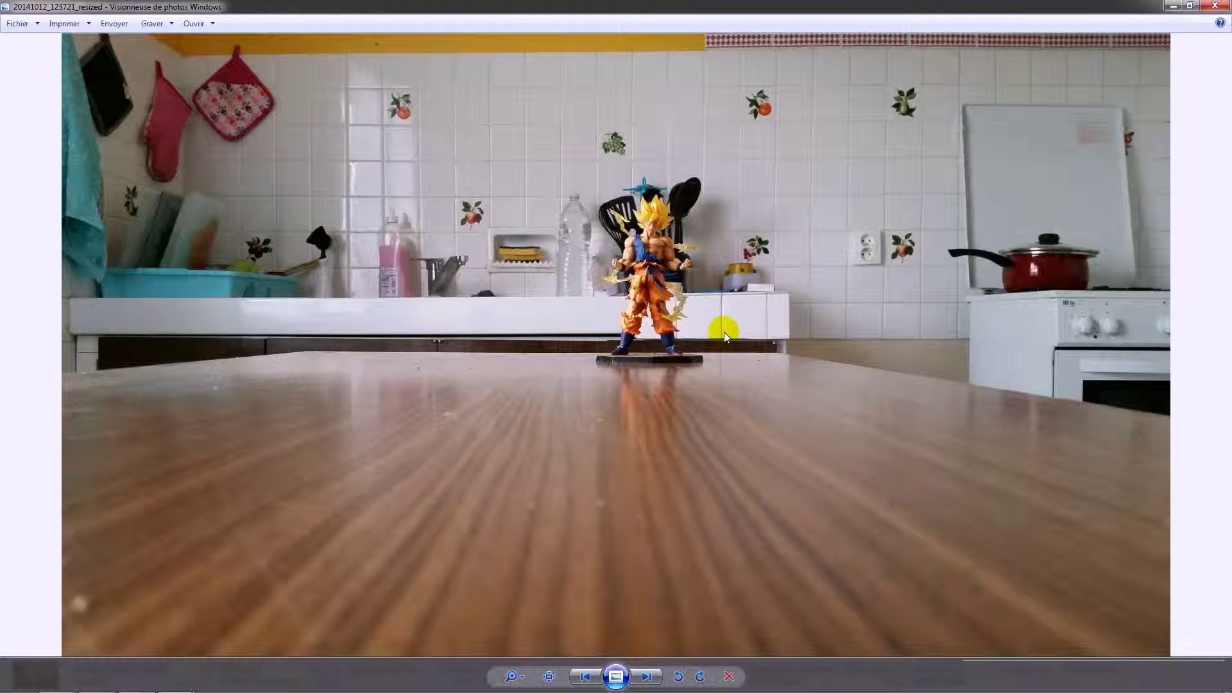
Step: Compare the three kitchen photos 20141012_123713_resized, 20141012_123721_resized and 20141012_123727_resized, checking the figurine's position in each
key(Right)
key(Right)
key(Right)
key(Left)
key(Right)
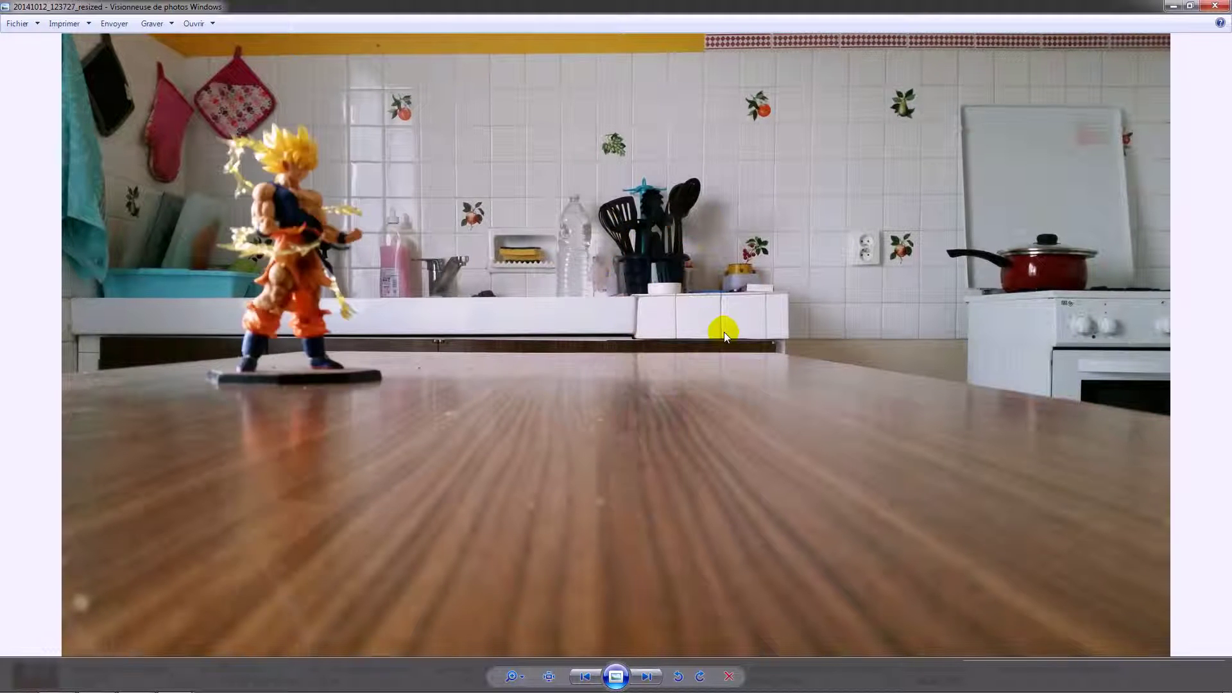
key(Left)
key(Left)
key(Left)
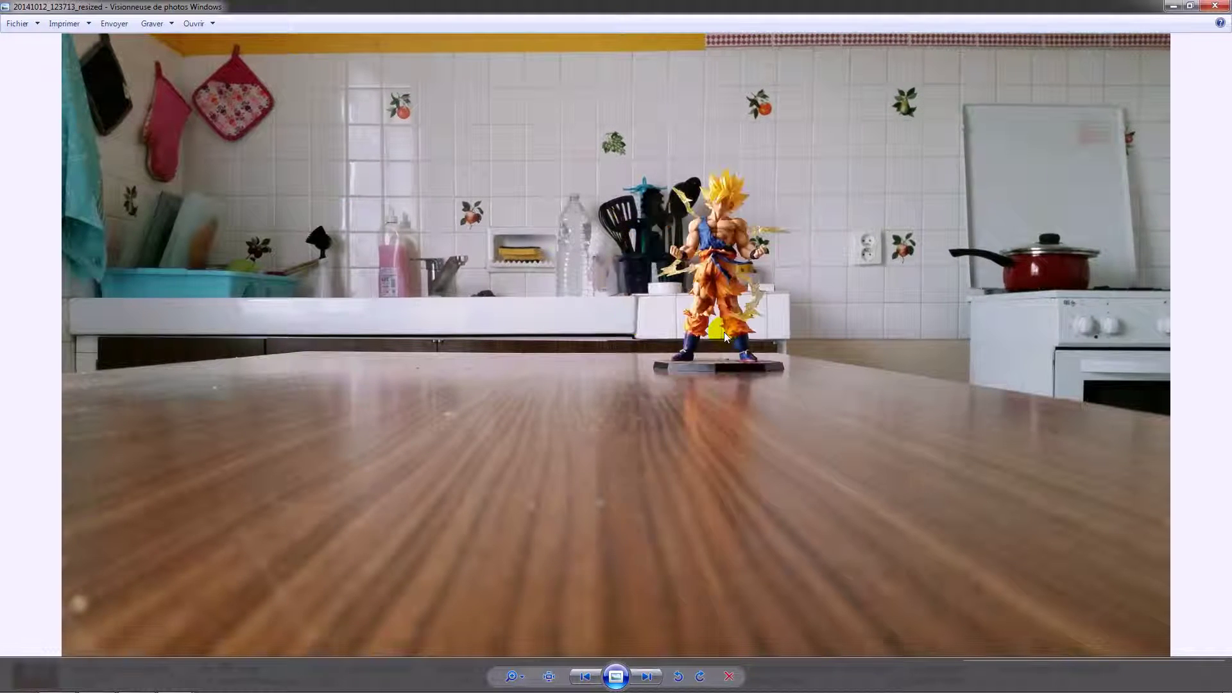
key(Right)
key(Right)
key(Right)
key(Left)
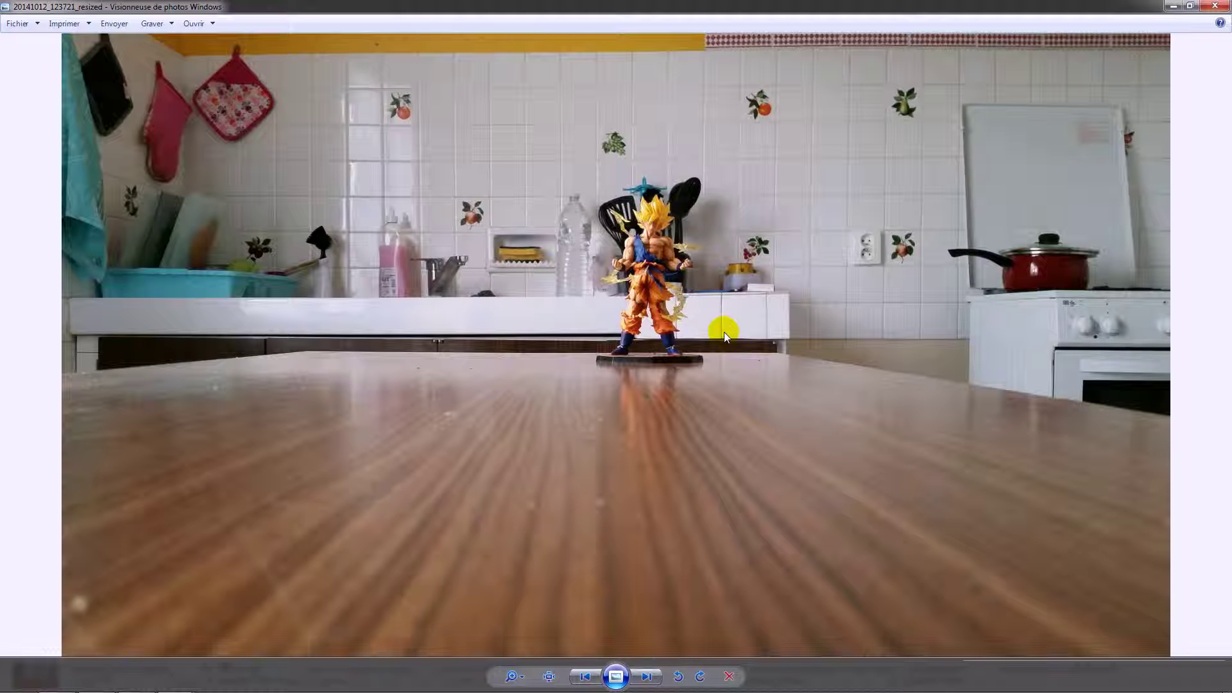
key(Left)
key(Left)
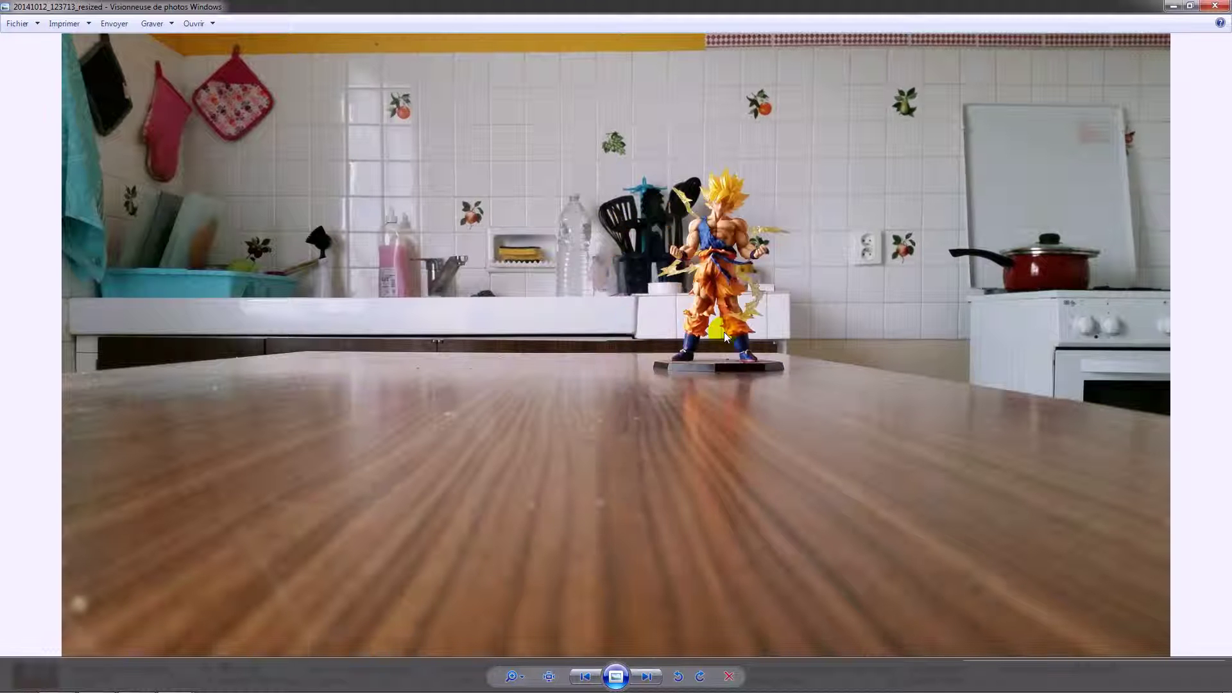
key(Right)
key(Right)
key(Right)
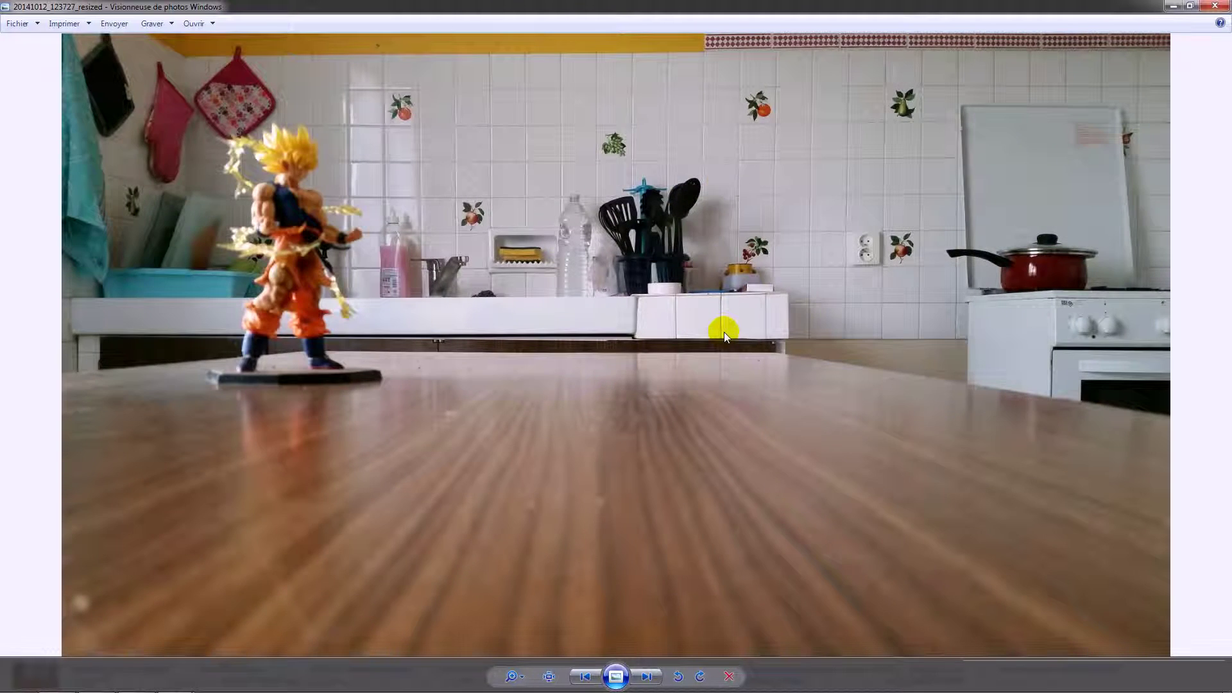
key(Left)
key(Left)
key(Left)
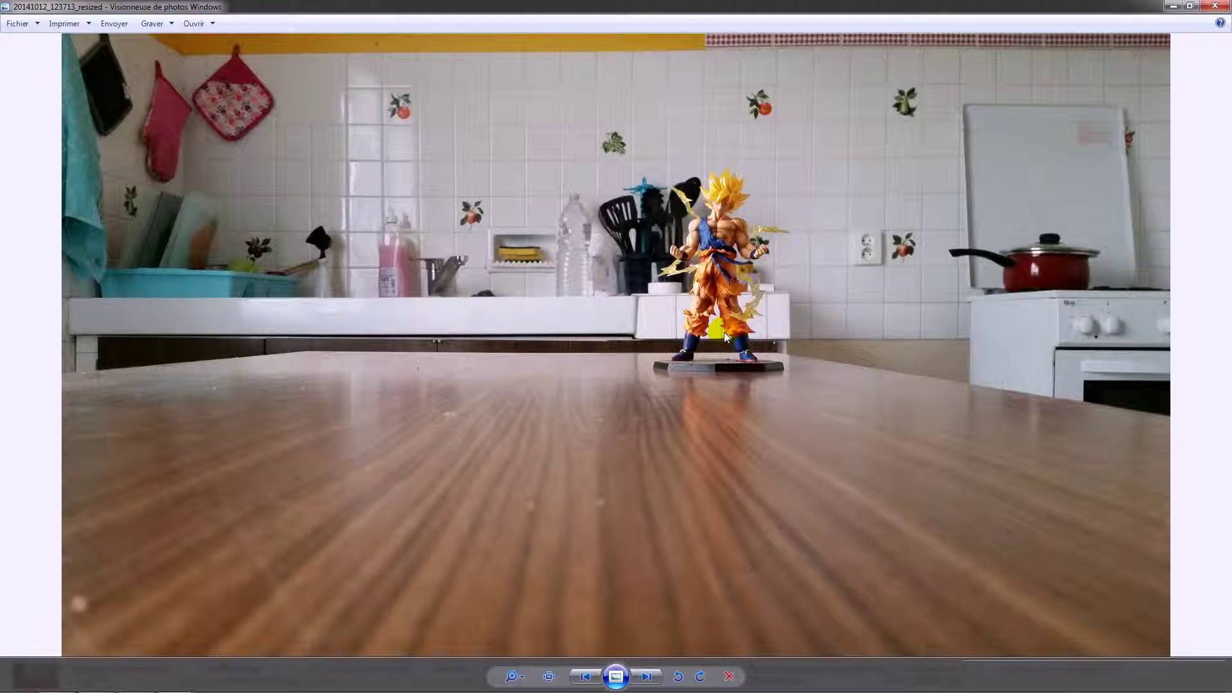
key(Right)
key(Left)
key(Right)
key(Left)
key(Right)
key(Left)
key(Right)
key(Left)
key(Right)
key(Left)
key(Right)
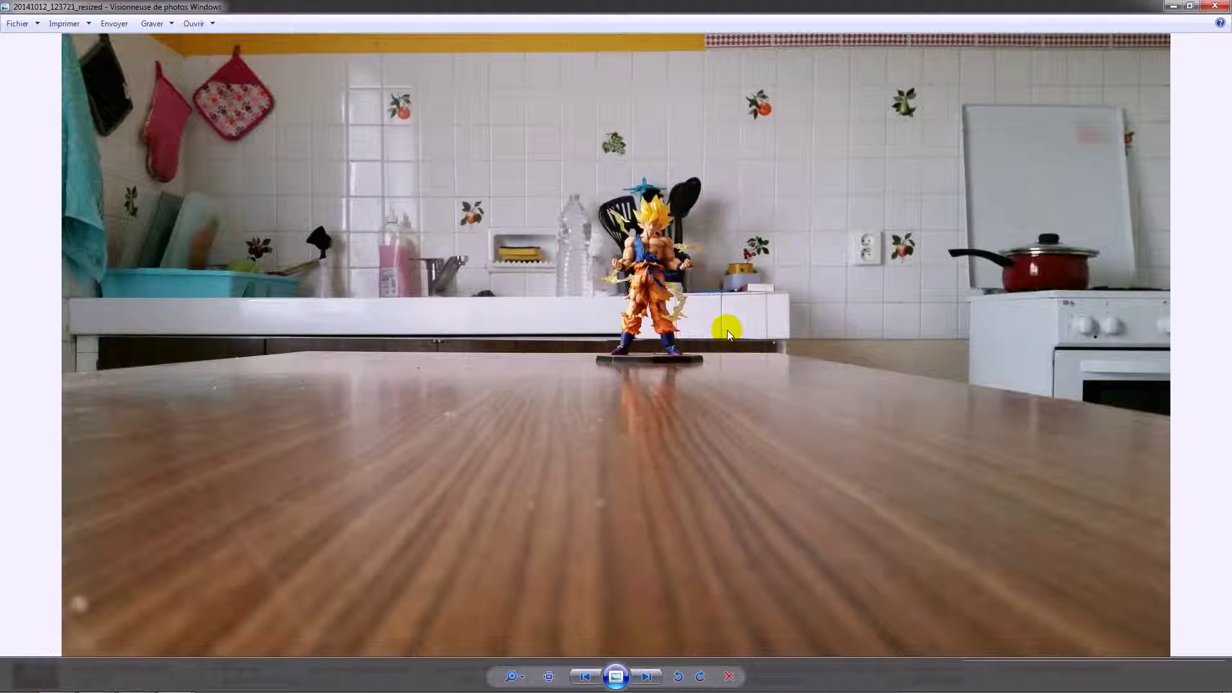
Step: Open the photo 20141012_123721_resized in Adobe Photoshop CS6
right_click(426, 243)
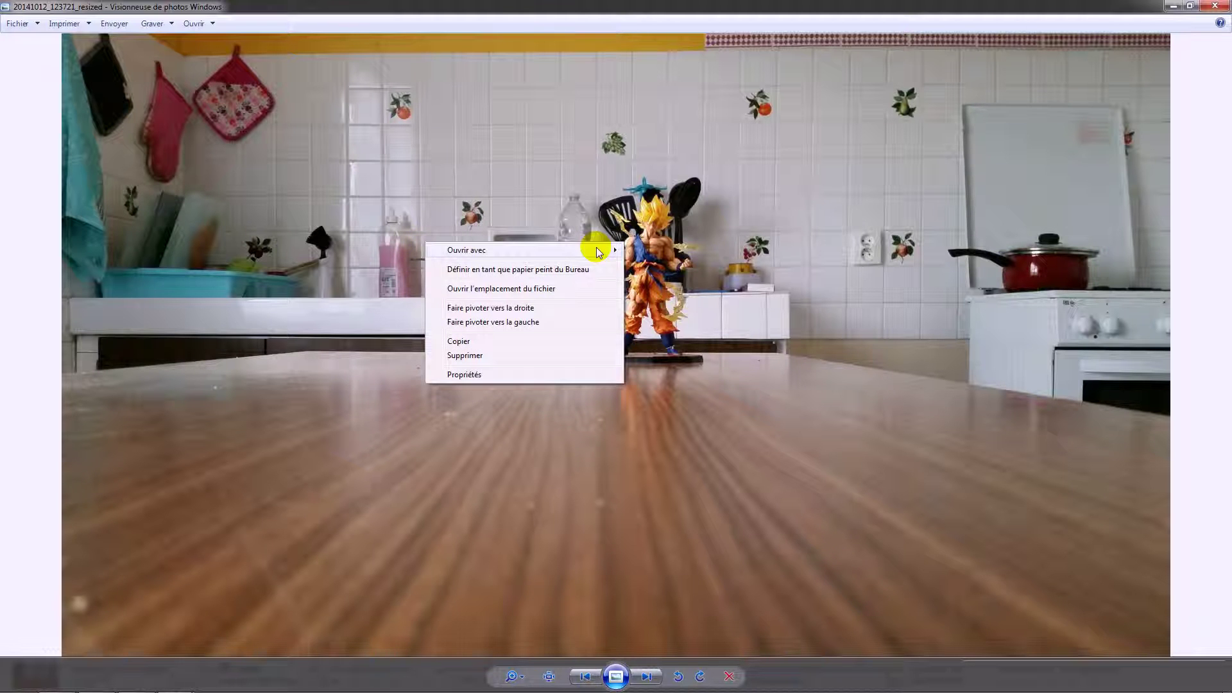
mouse_move(597, 250)
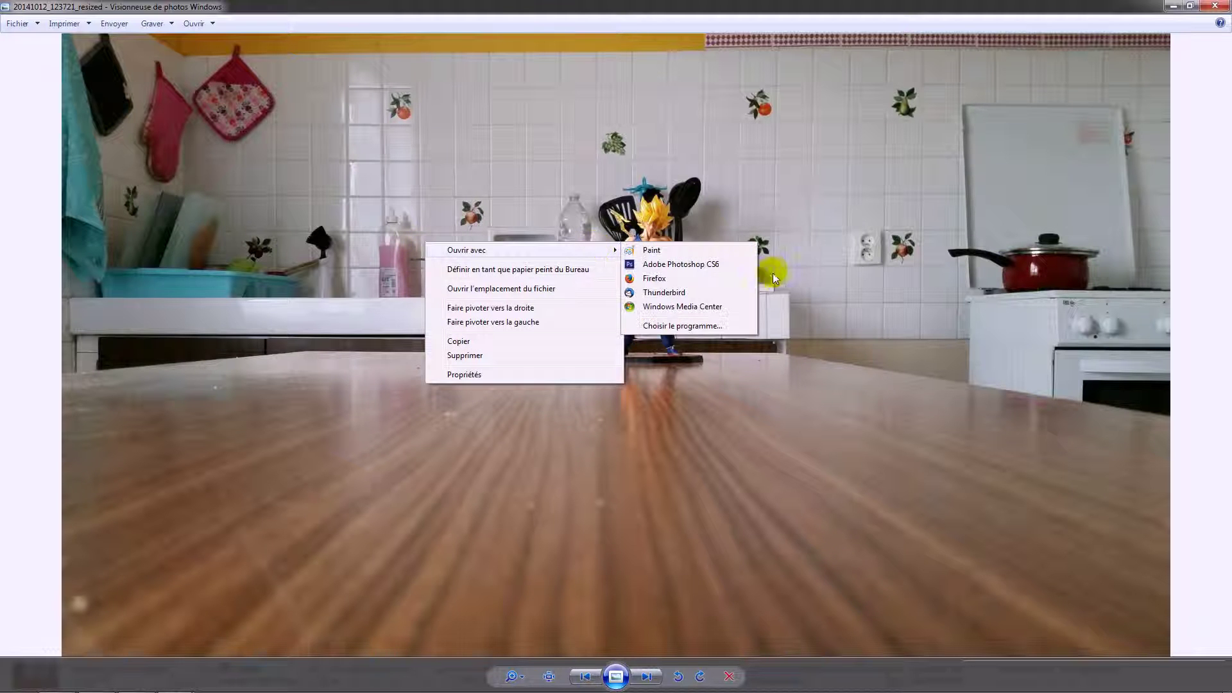
click(709, 267)
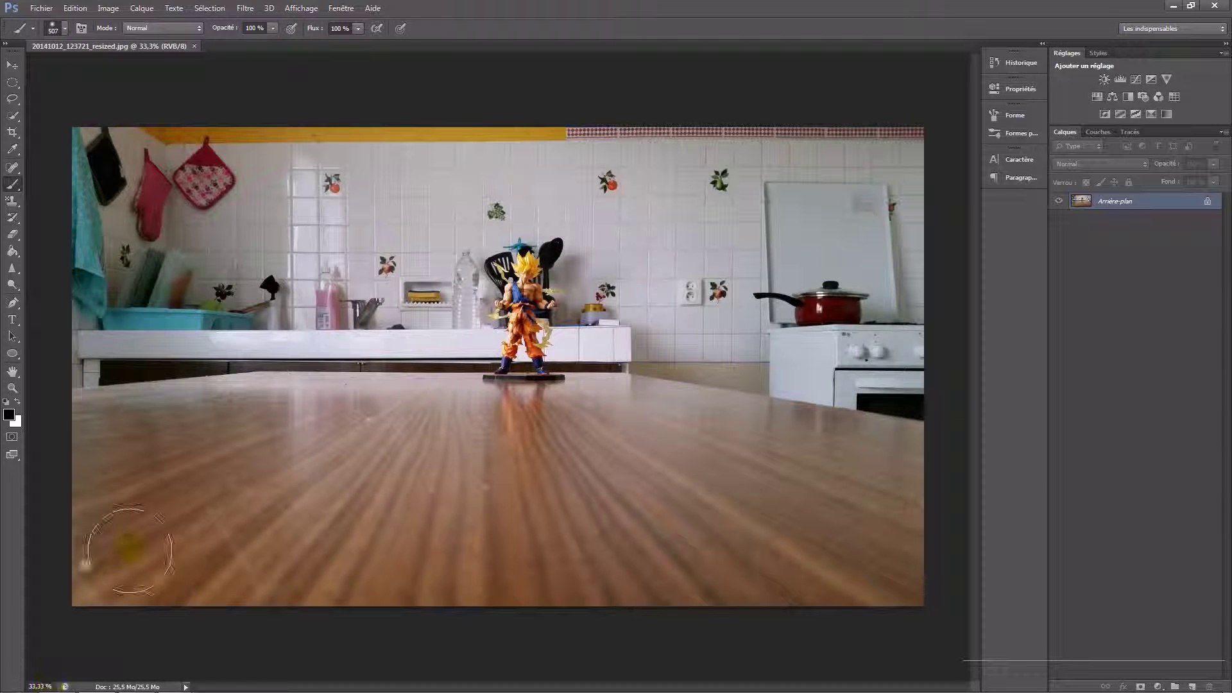
Step: Place the photos 20141012_123721_resized and 20141012_123727_resized from the file folder into the open document as layers
click(59, 683)
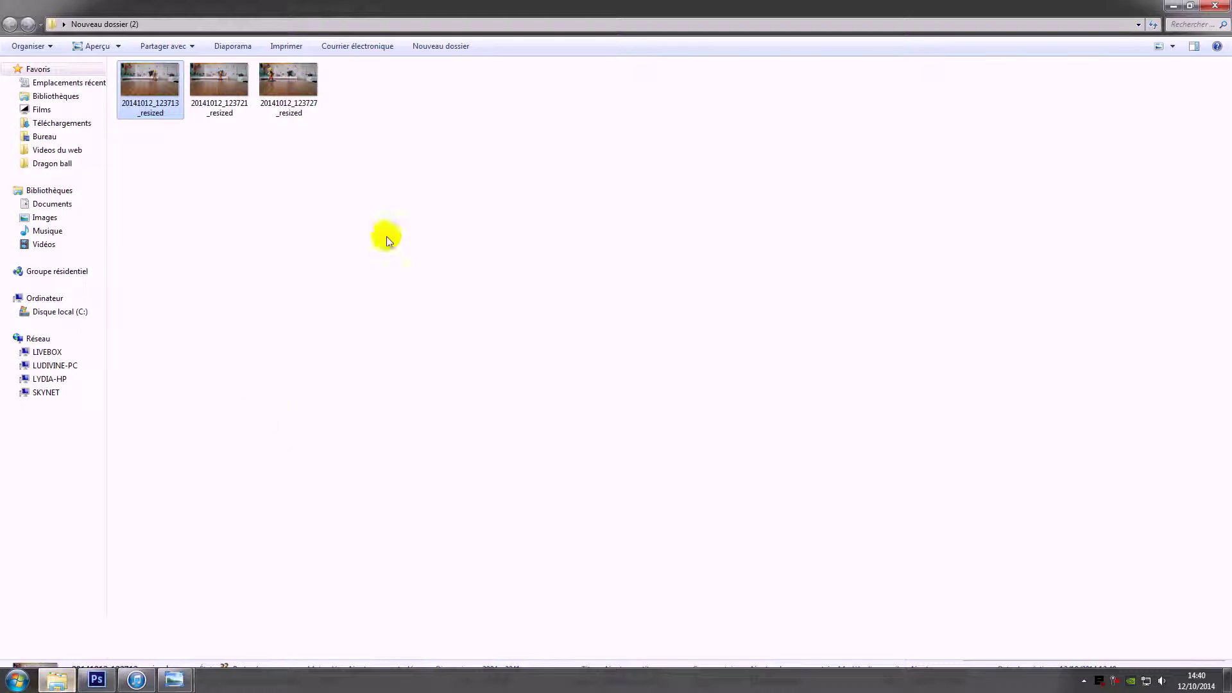
click(272, 99)
ctrl+click(218, 87)
drag(218, 86, 750, 345)
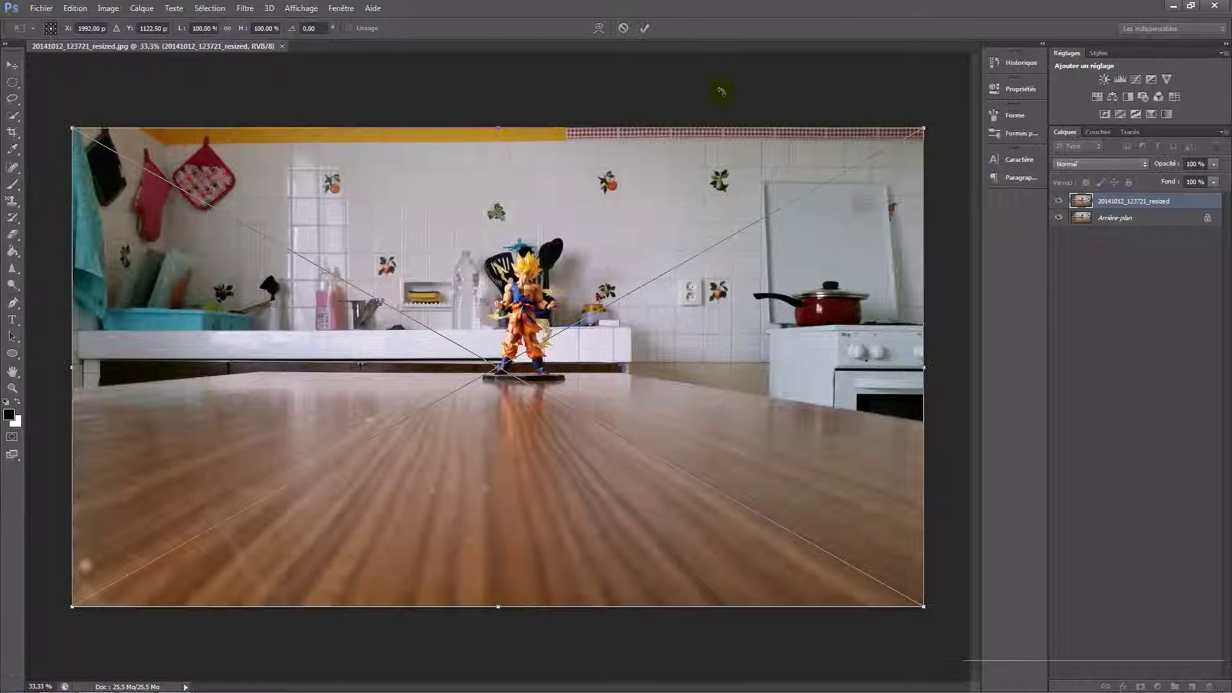
click(644, 27)
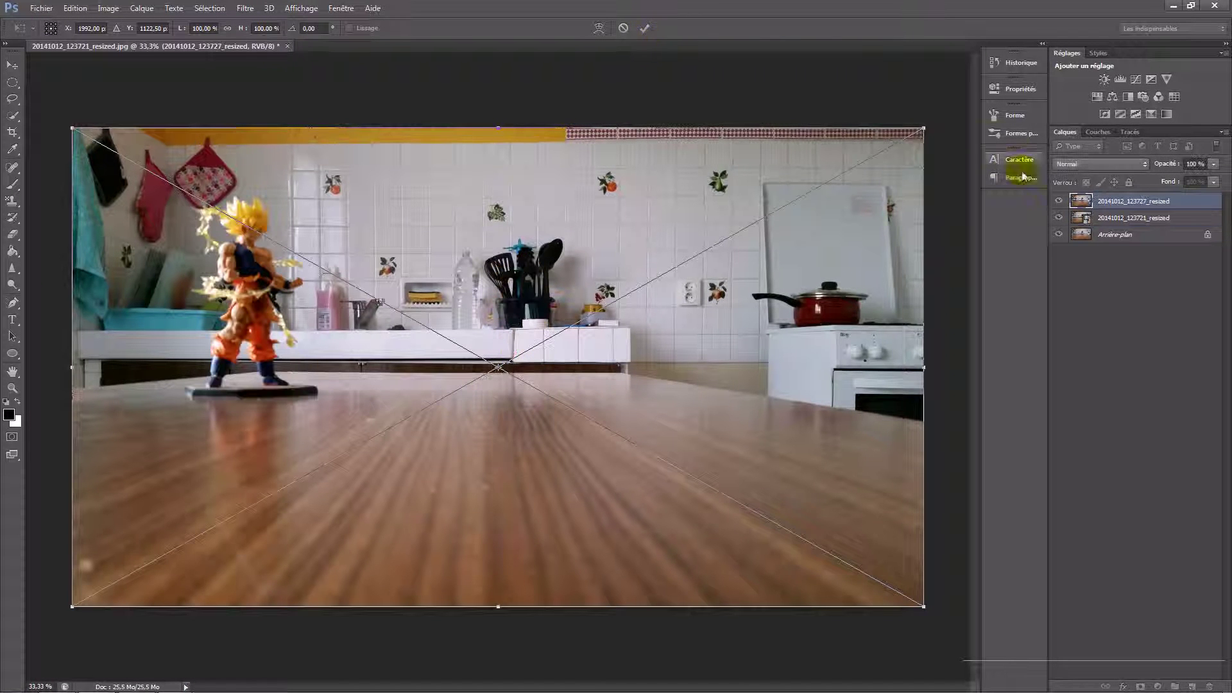
click(651, 30)
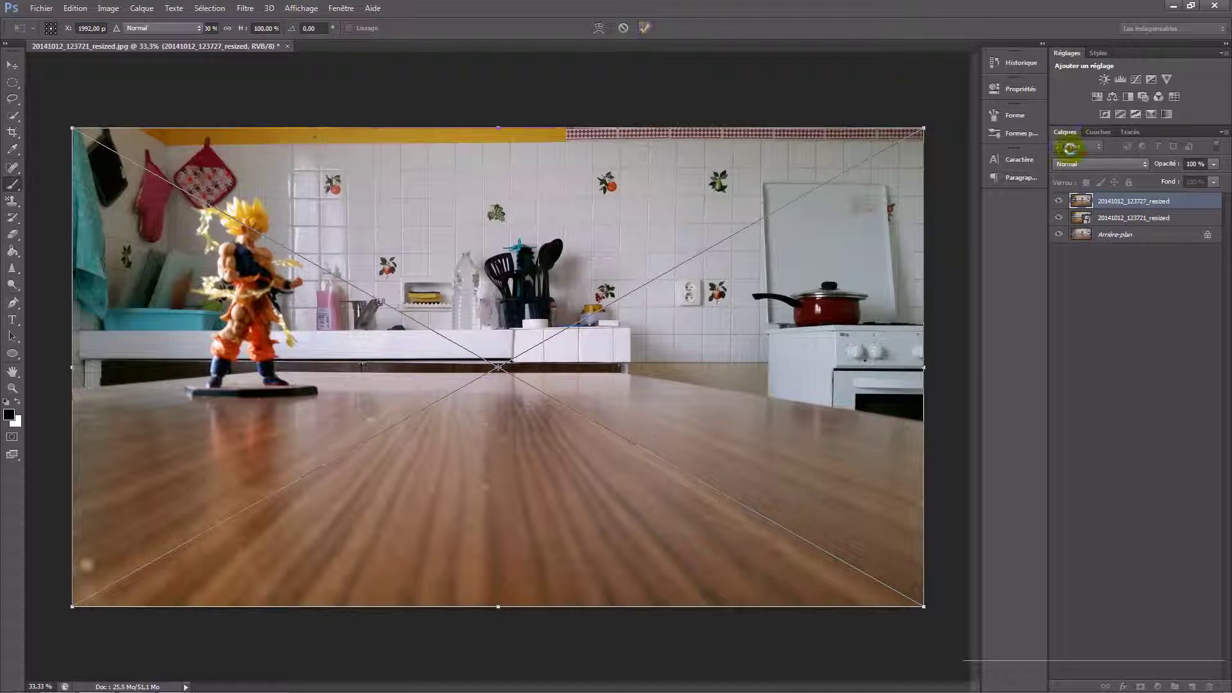
Step: Hide the 20141012_123727_resized layer and merge the 20141012_123721_resized layer down into the background
click(1060, 208)
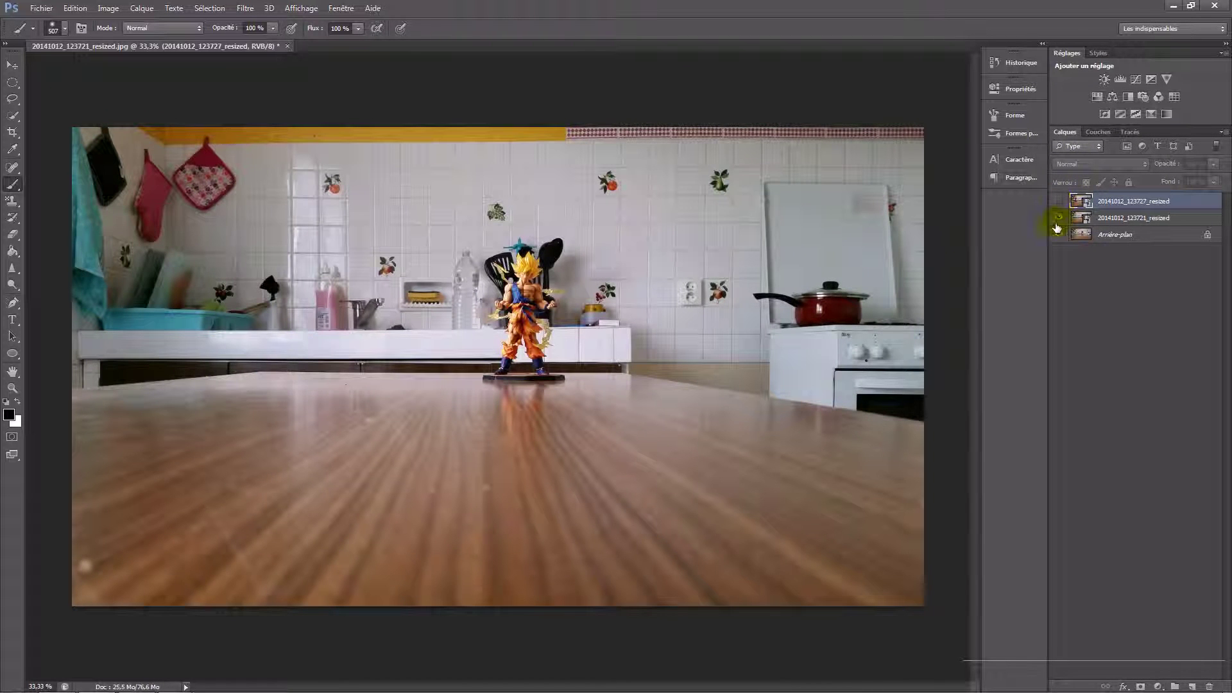
click(1096, 219)
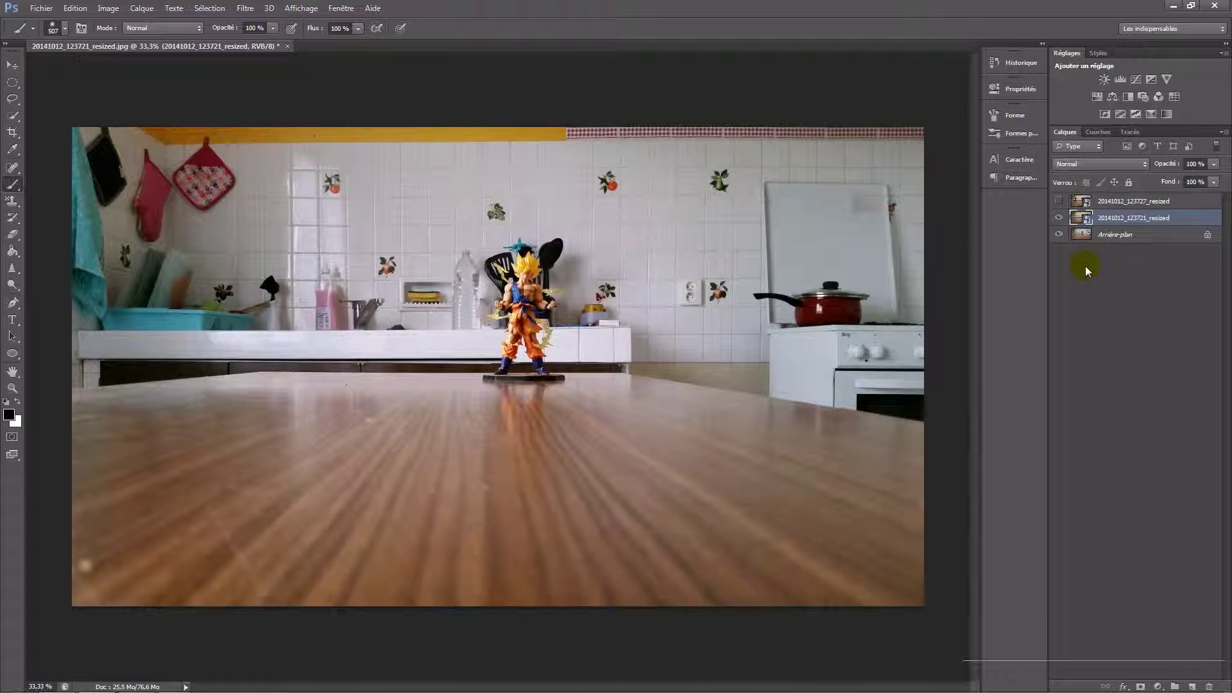
key(ctrl+e)
Step: Place the photo 20141012_123713_resized from the file folder into the document as the topmost layer
click(58, 680)
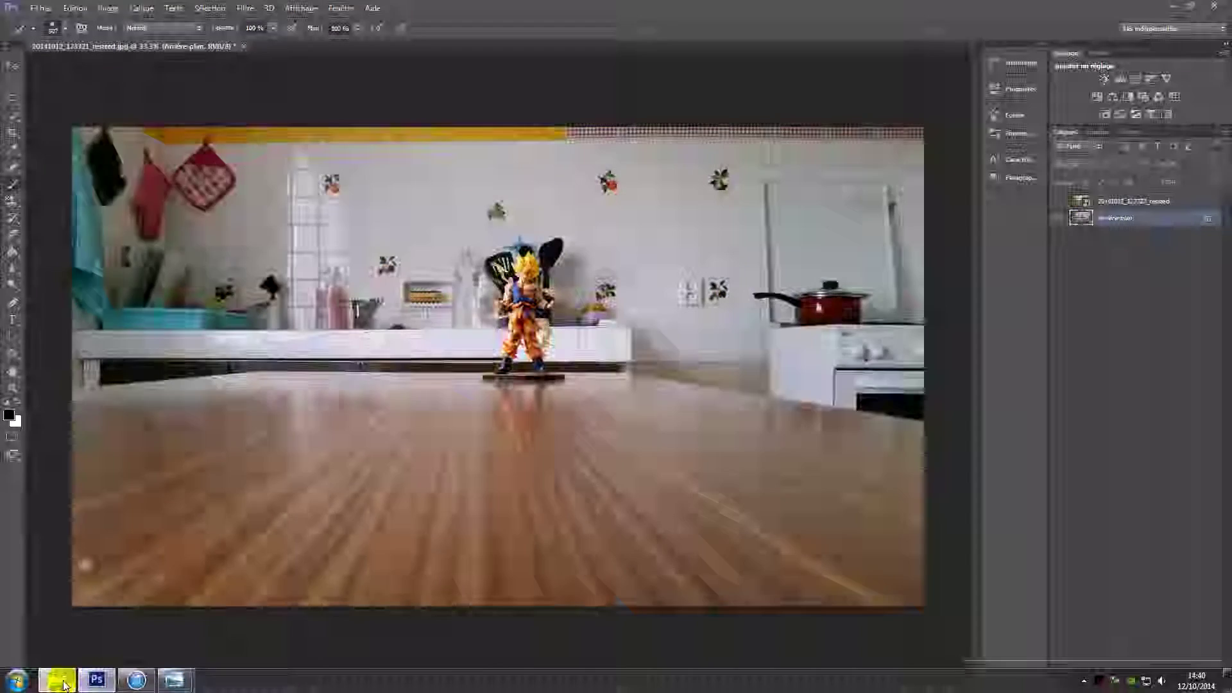
drag(146, 90, 415, 245)
click(645, 30)
drag(1148, 224, 1145, 200)
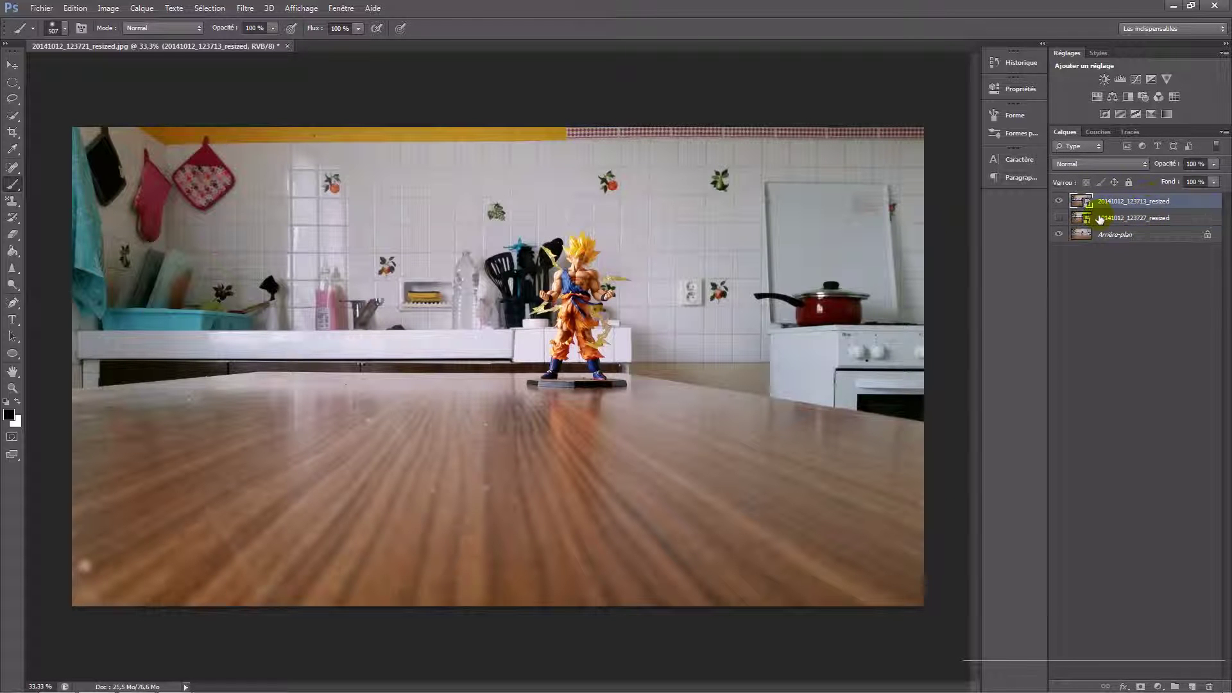
Step: Compare the three photos by toggling layer visibility, leaving 20141012_123713_resized hidden and 20141012_123727_resized shown
click(1060, 200)
click(1058, 217)
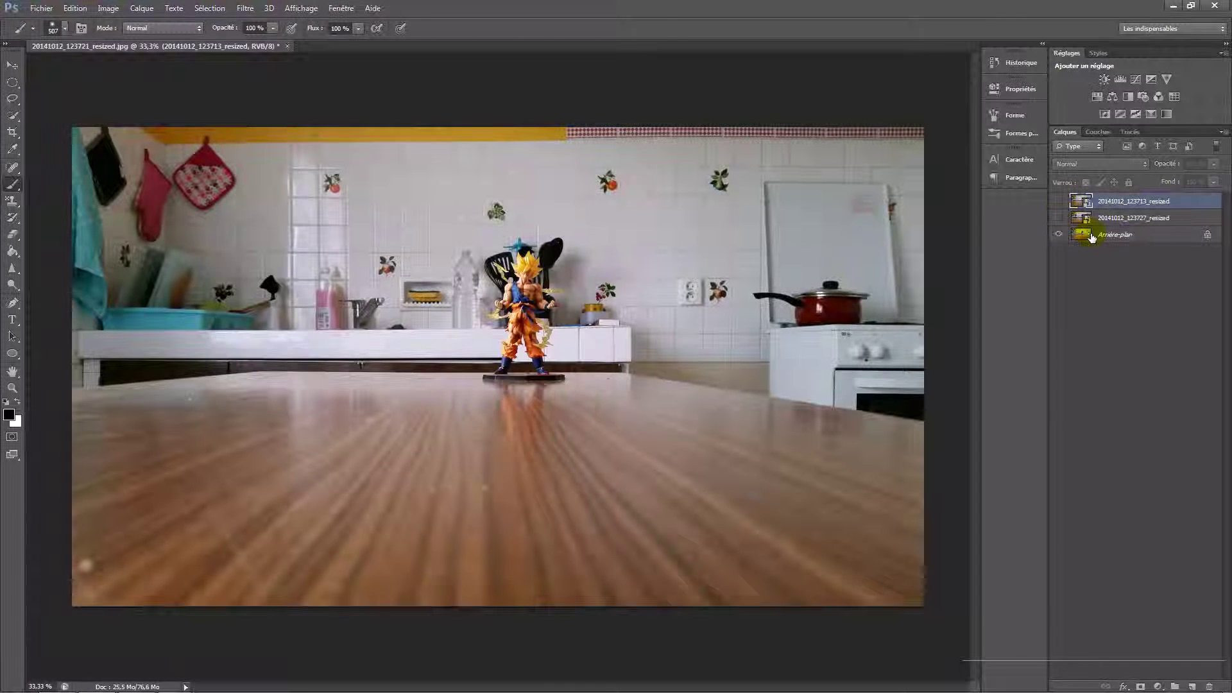
click(1058, 220)
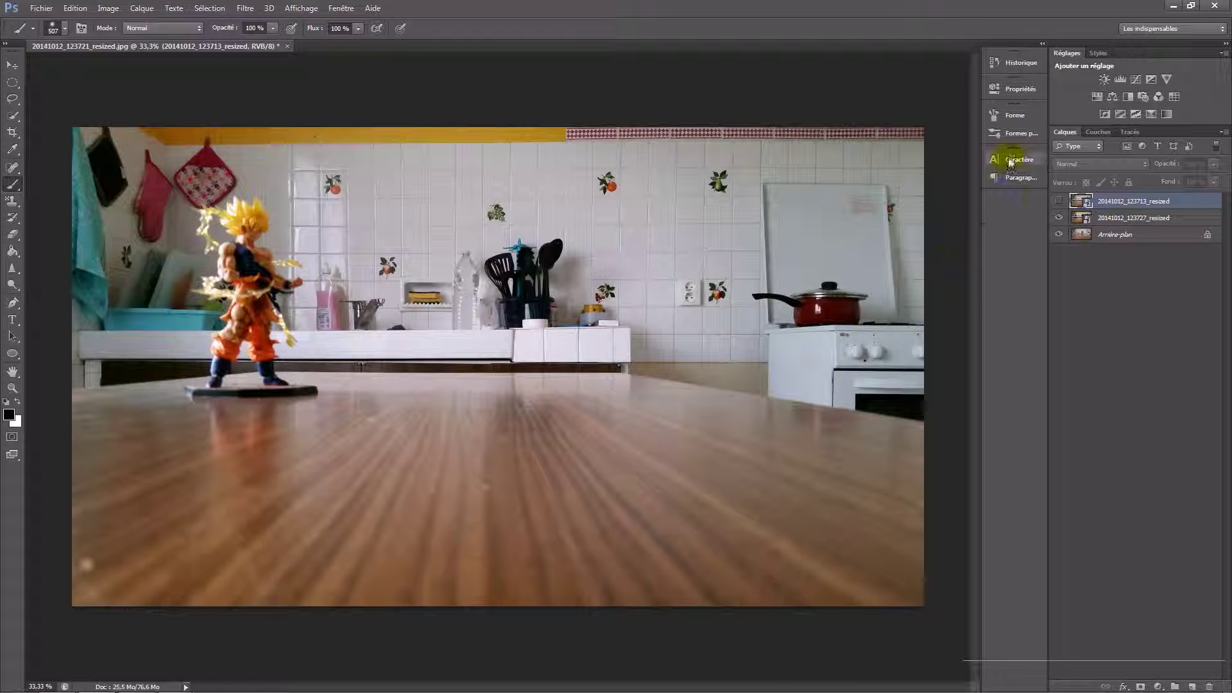
click(1056, 200)
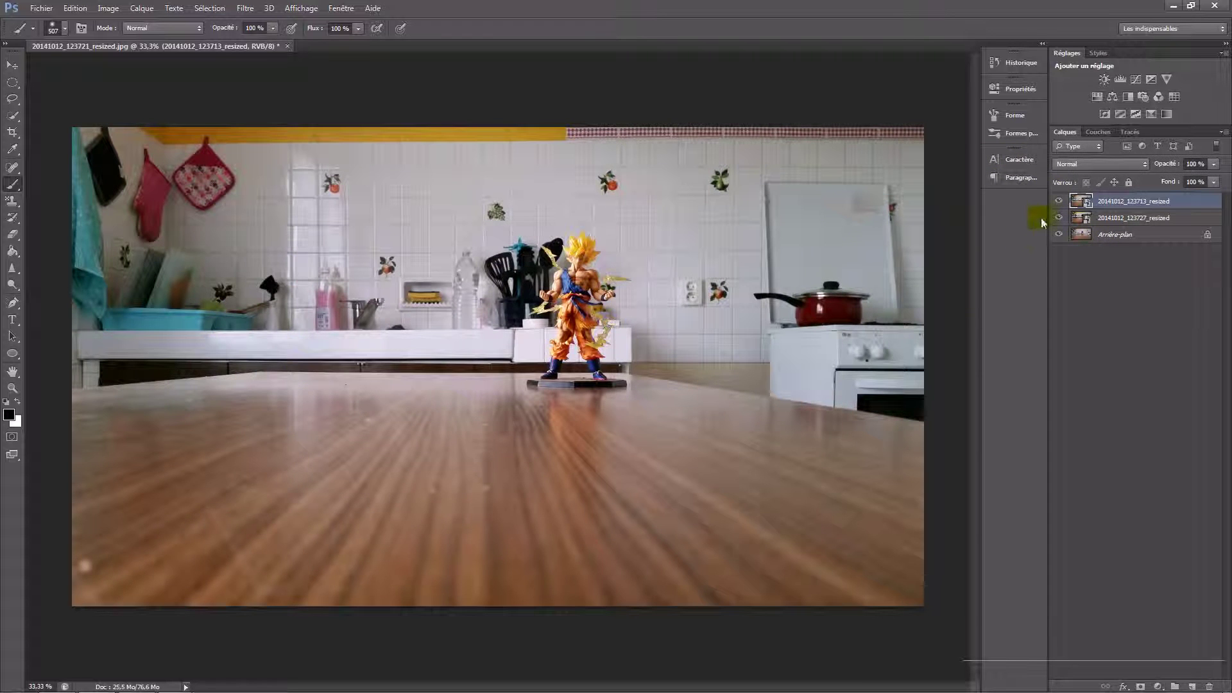
click(1058, 200)
click(1059, 217)
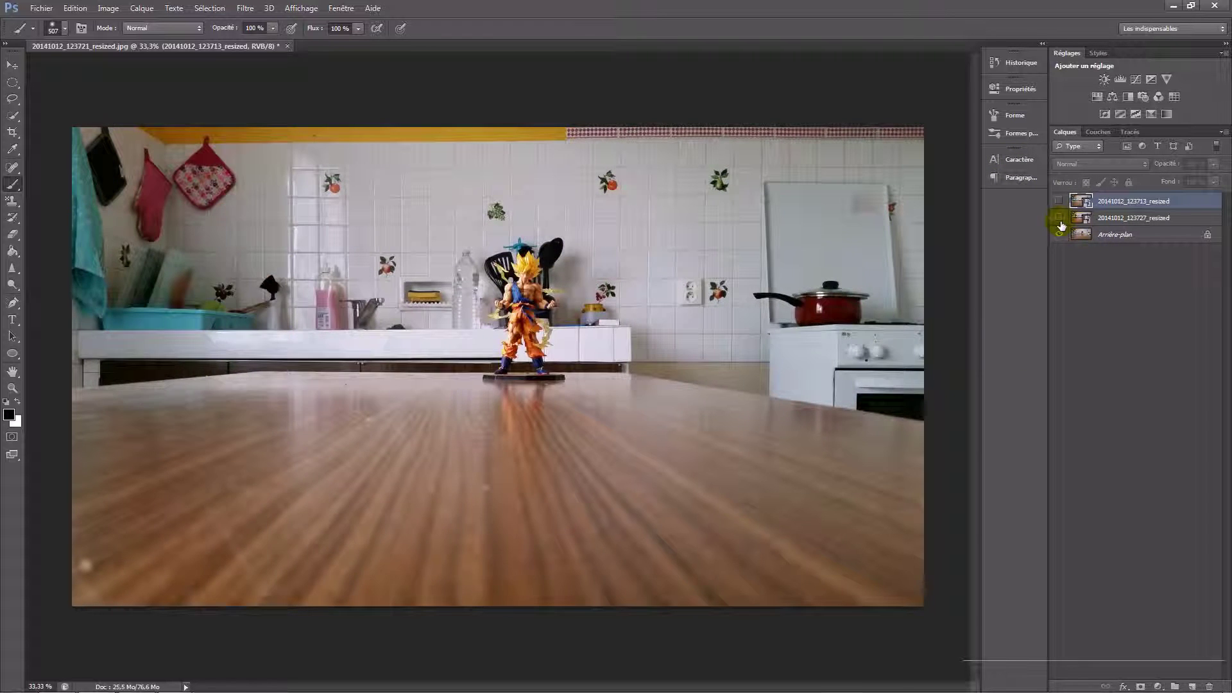
click(1059, 219)
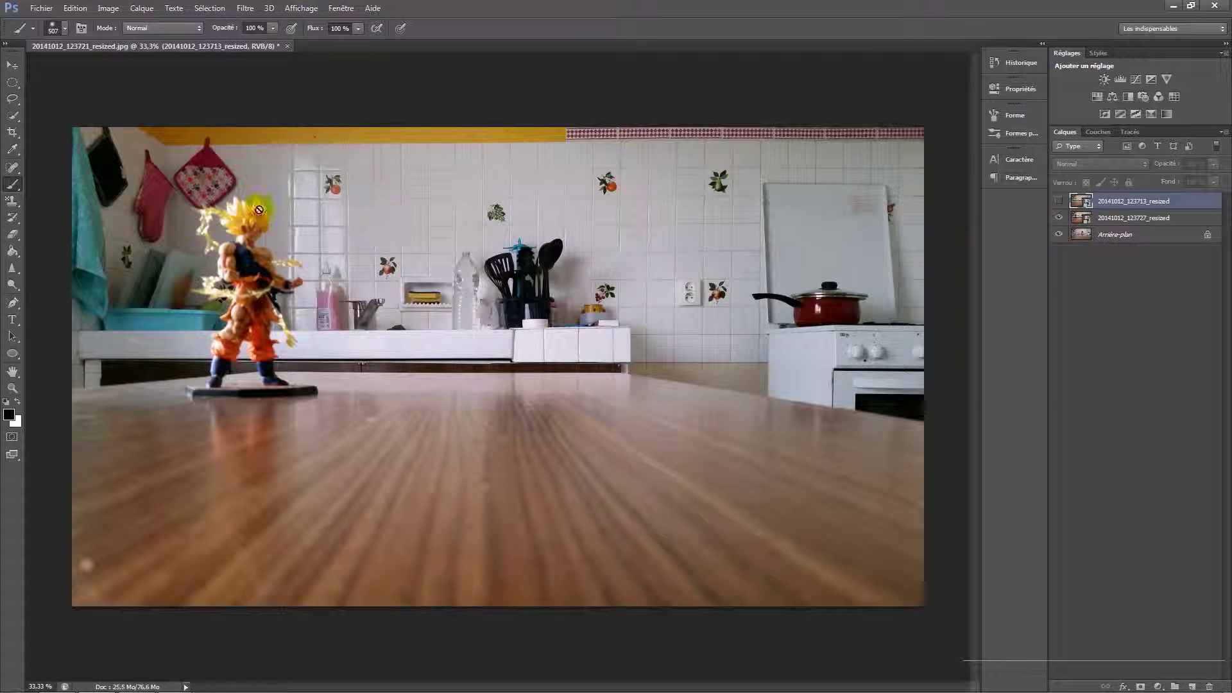
click(1060, 217)
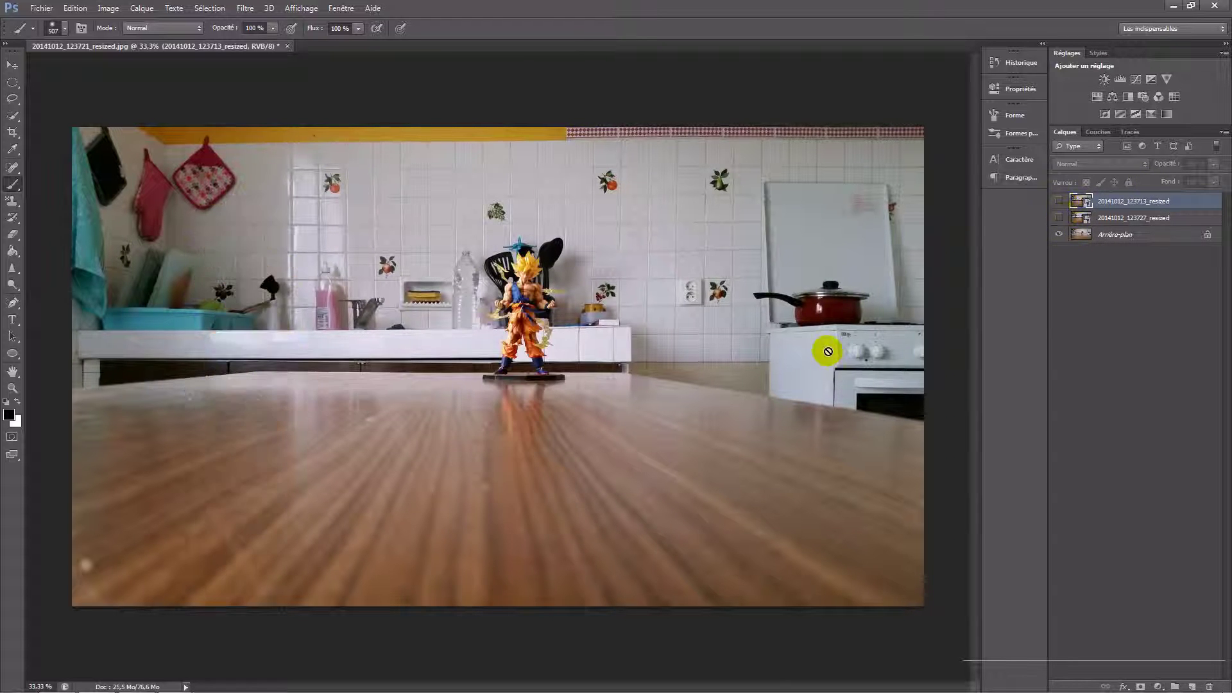
click(1059, 217)
Step: Add a white layer mask to the 20141012_123727_resized layer
click(1142, 600)
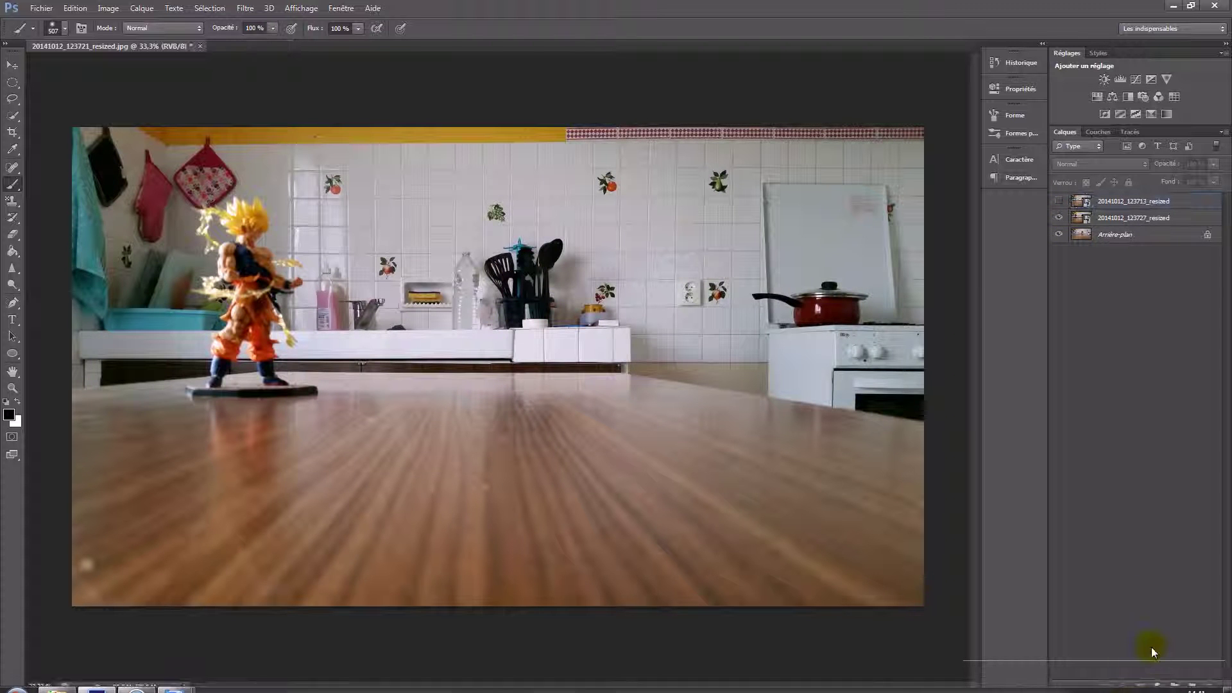
click(1106, 219)
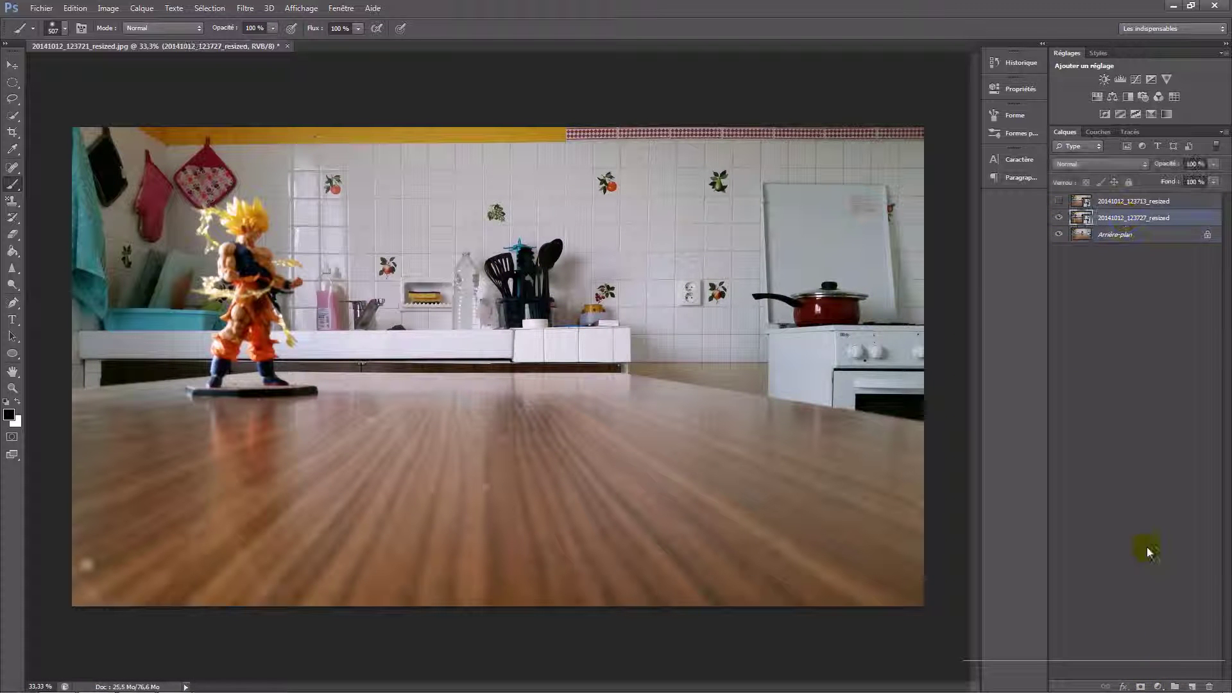
click(1142, 684)
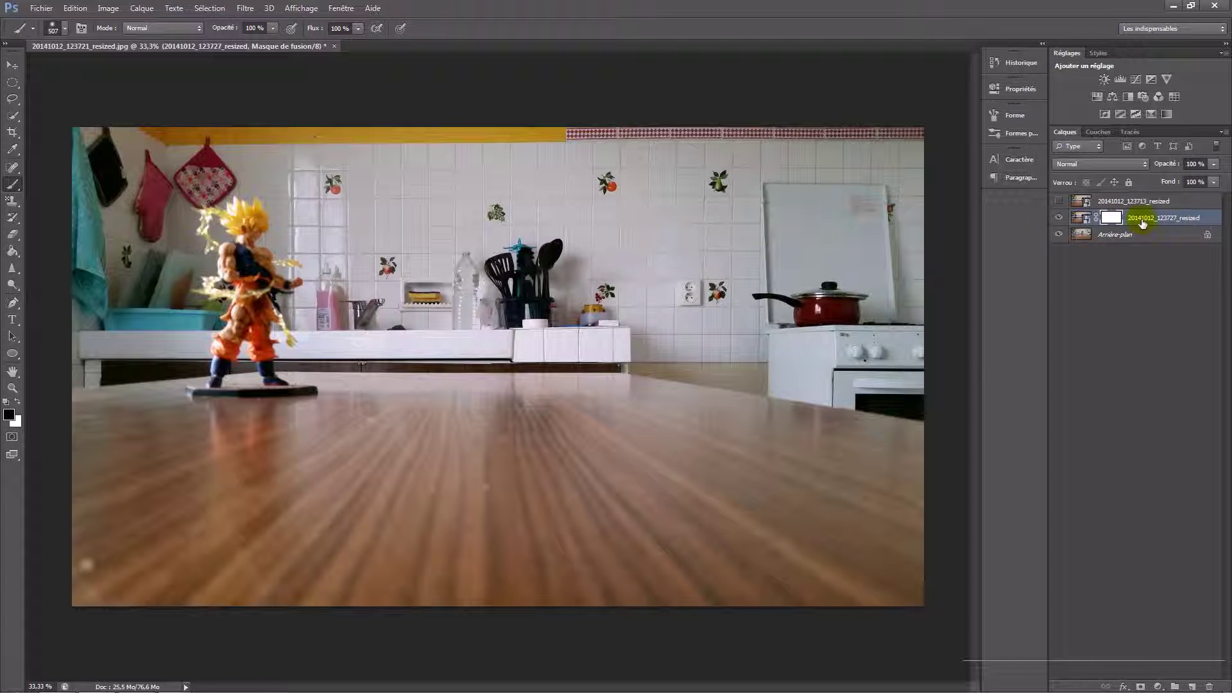
click(1083, 236)
click(1081, 219)
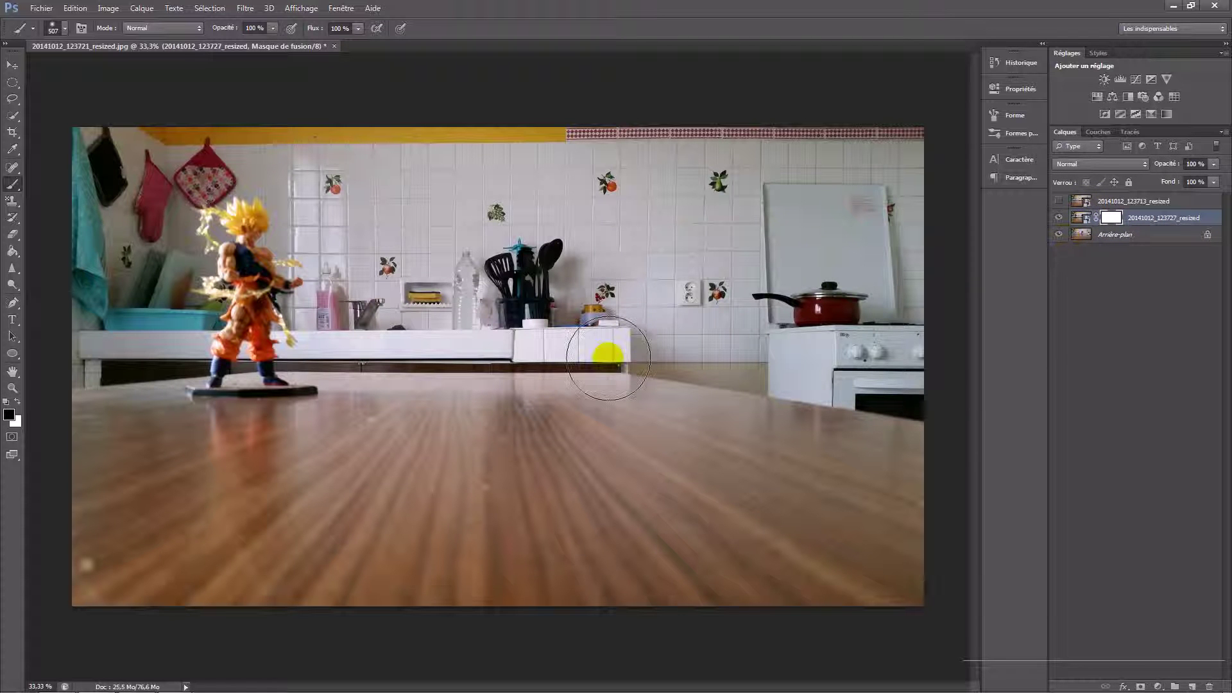
Step: Paint black on the 20141012_123727_resized mask around the middle of the photo to reveal the background's central figurine
mouse_move(539, 392)
mouse_down()
mouse_move(559, 285)
mouse_move(538, 233)
mouse_move(478, 306)
mouse_move(477, 424)
mouse_move(517, 341)
mouse_up()
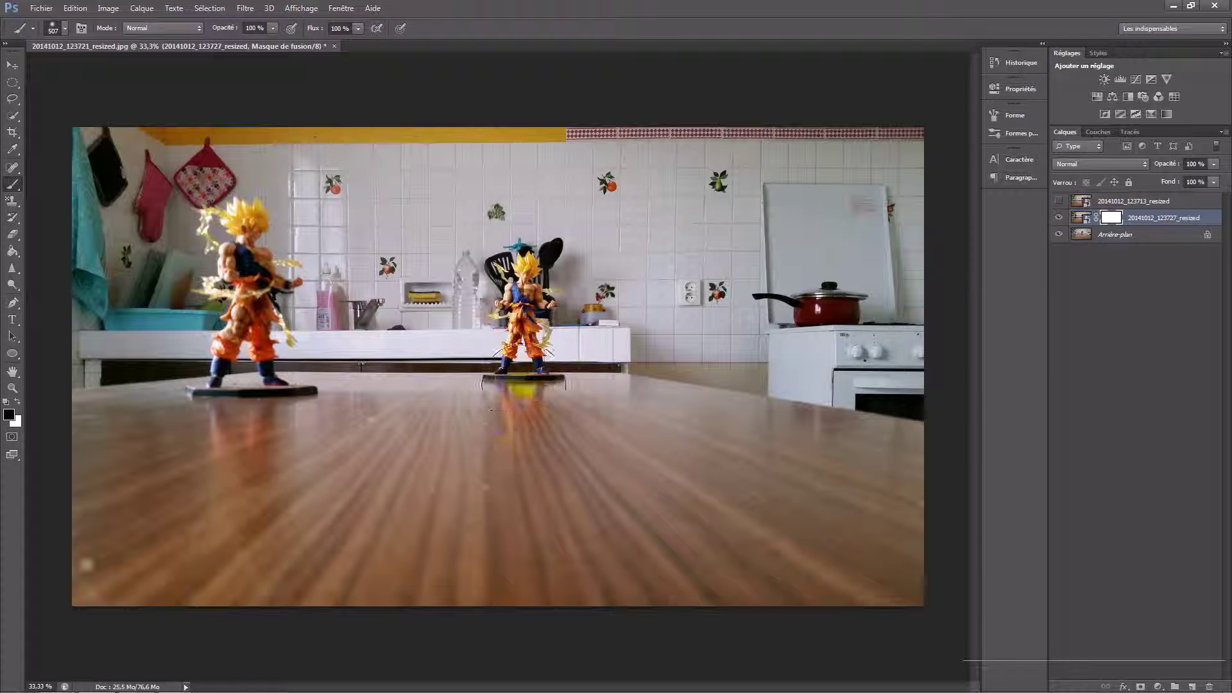
drag(498, 179, 546, 259)
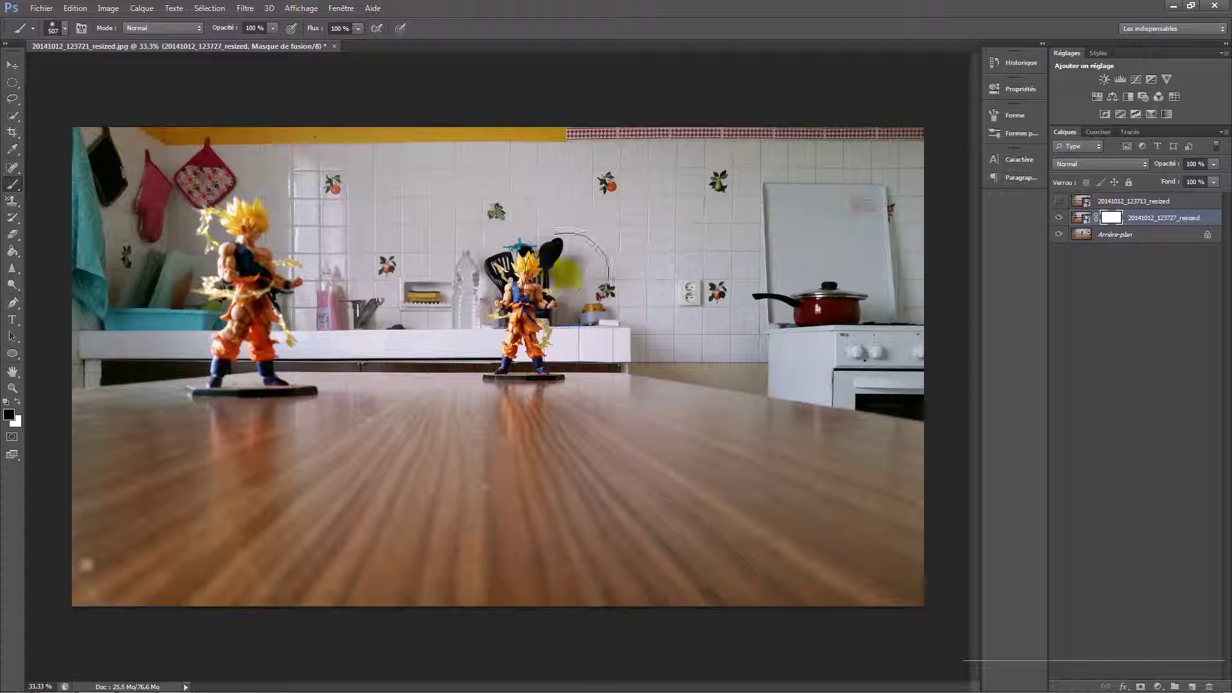
click(522, 200)
drag(521, 201, 716, 396)
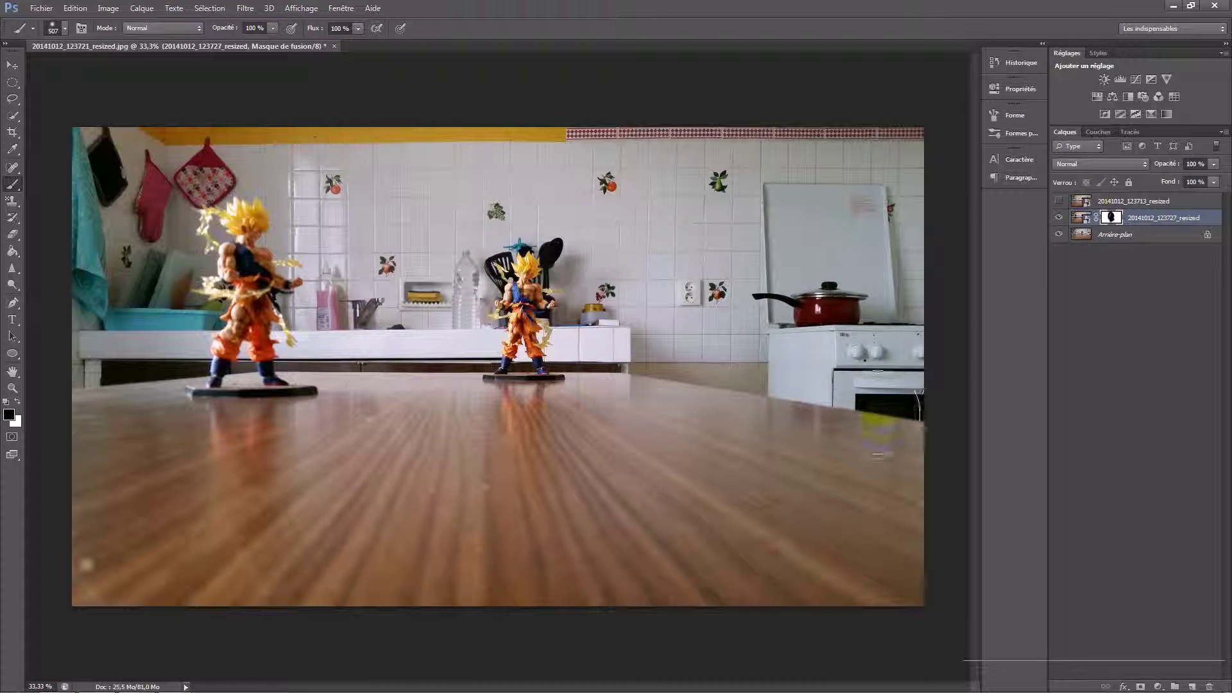
click(357, 255)
click(1098, 265)
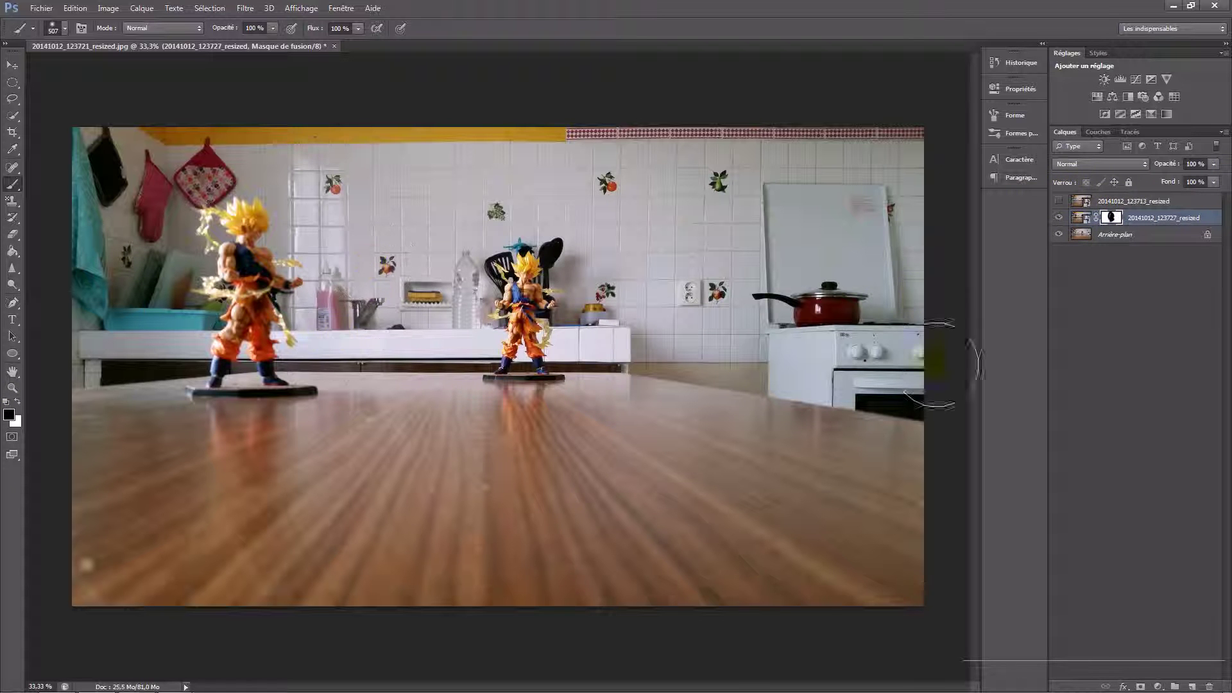
Step: Show the 20141012_123713_resized layer and add a white layer mask to it
click(1059, 201)
click(1059, 200)
click(1059, 201)
click(1205, 219)
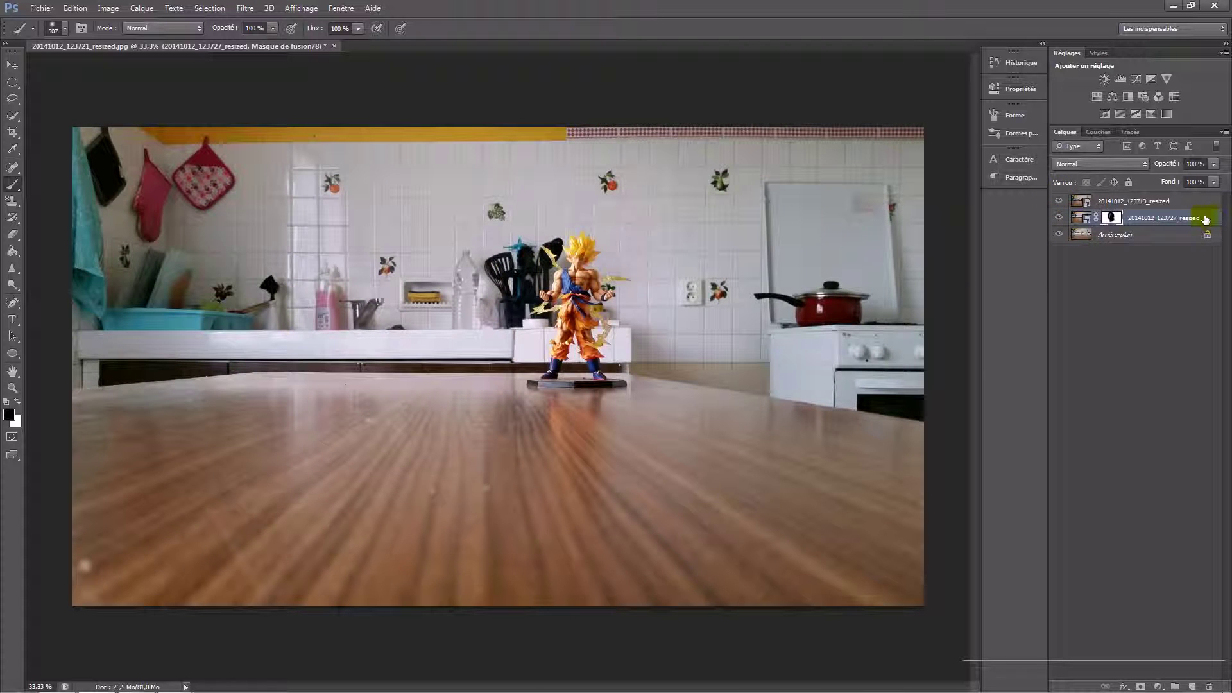
click(1134, 199)
click(1142, 686)
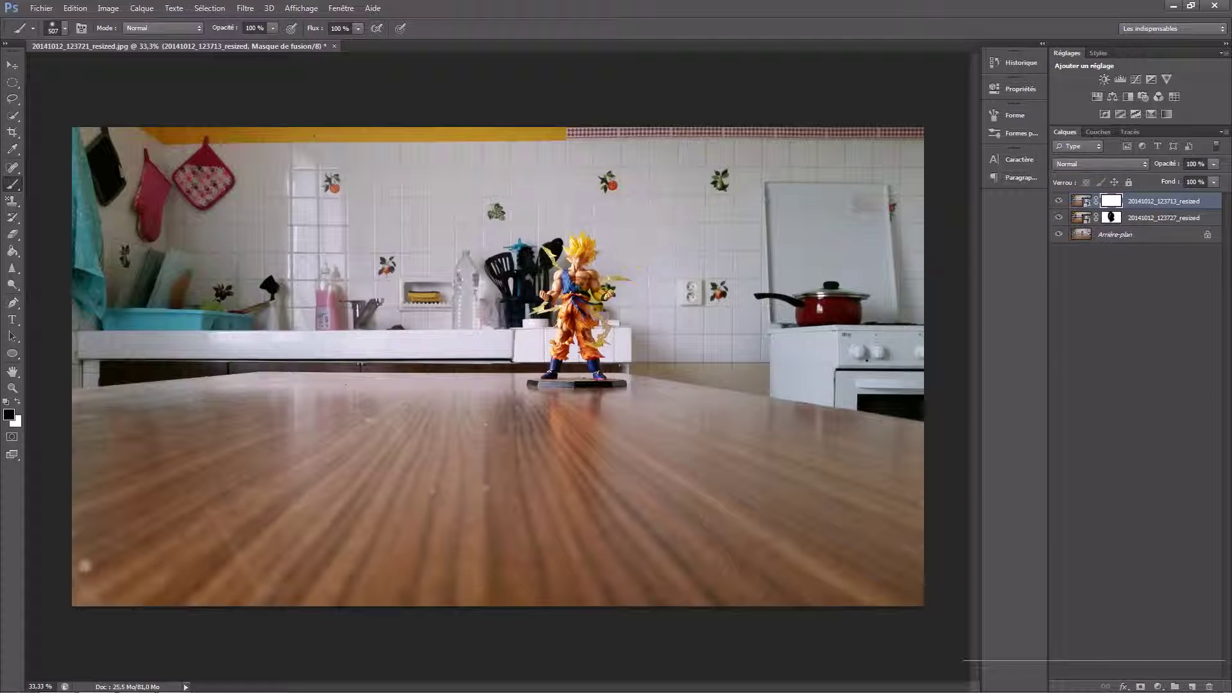
Step: Paint black on the 20141012_123713_resized mask over the central and far-left areas to reveal the other two figurines
mouse_move(523, 378)
mouse_down()
mouse_move(485, 258)
mouse_move(550, 269)
mouse_move(502, 379)
mouse_up()
mouse_move(279, 382)
mouse_down()
mouse_move(206, 441)
mouse_move(236, 149)
mouse_move(238, 382)
mouse_move(253, 416)
mouse_up()
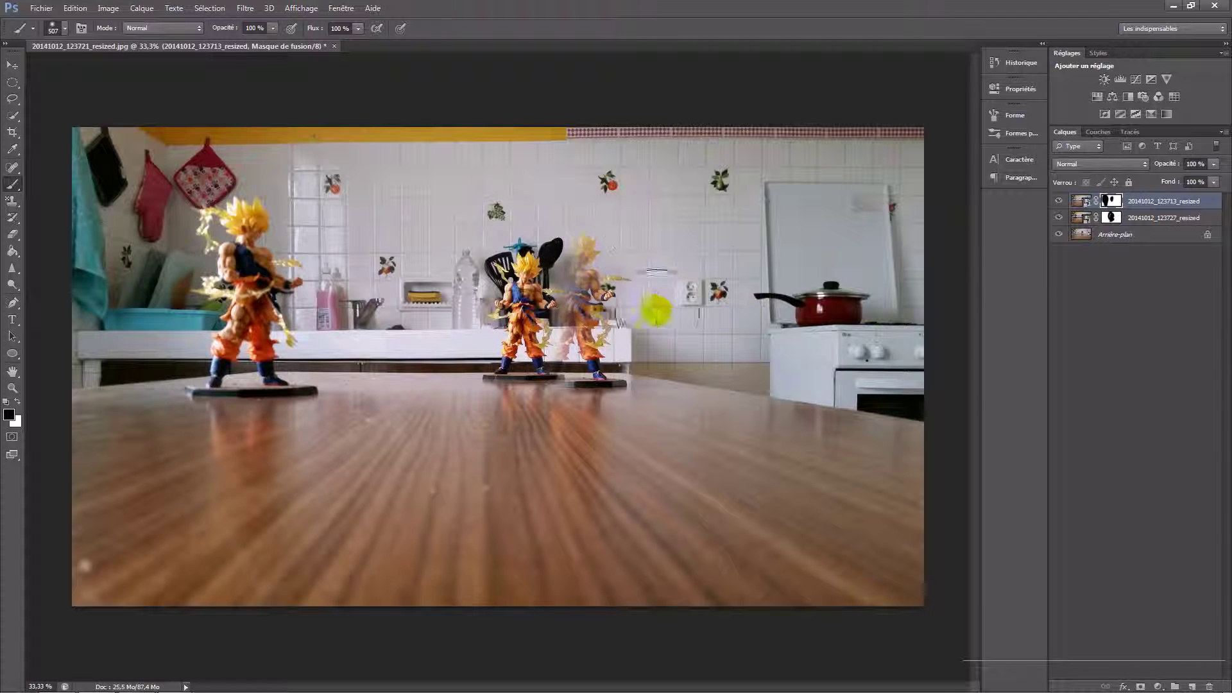
Step: Try alternating white and black paint on the 20141012_123713_resized mask where the central and front figurines overlap
key(x)
mouse_move(591, 276)
mouse_down()
mouse_move(579, 337)
mouse_move(550, 349)
mouse_move(526, 289)
mouse_move(578, 322)
mouse_move(564, 378)
mouse_move(520, 260)
mouse_up()
key(x)
key(x)
key(x)
mouse_move(535, 325)
mouse_down()
mouse_move(532, 350)
mouse_move(534, 302)
mouse_up()
key(x)
key(x)
drag(534, 314, 528, 334)
key(x)
drag(526, 289, 519, 379)
key(x)
mouse_move(545, 308)
mouse_down()
mouse_move(523, 353)
mouse_move(550, 281)
mouse_up()
key(x)
Step: Try refining the mask with smaller brushes, using white on the front figurine's torso, arm and leg and black around the central figurine's hand
scroll(622, 276, up, 14)
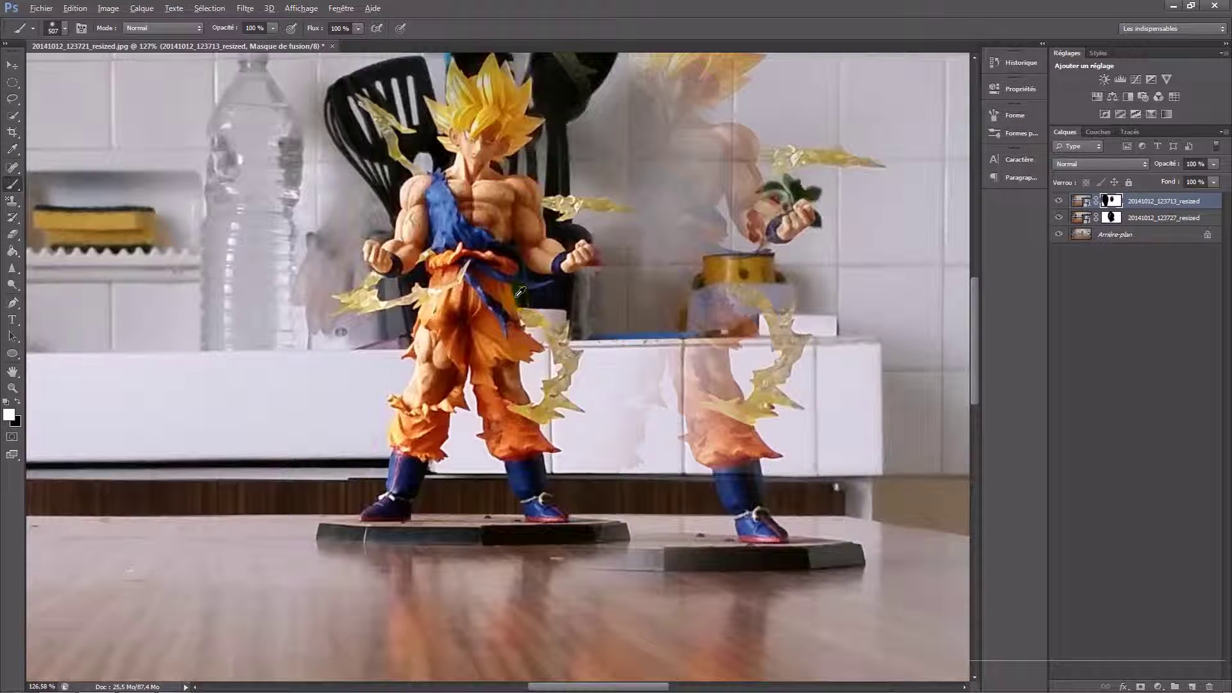
scroll(706, 418, up, 1)
drag(711, 321, 522, 362)
mouse_move(653, 245)
mouse_down()
mouse_move(674, 313)
mouse_move(652, 281)
mouse_move(640, 432)
mouse_move(579, 632)
mouse_move(645, 629)
mouse_move(549, 625)
mouse_move(529, 600)
mouse_up()
scroll(603, 309, up, 3)
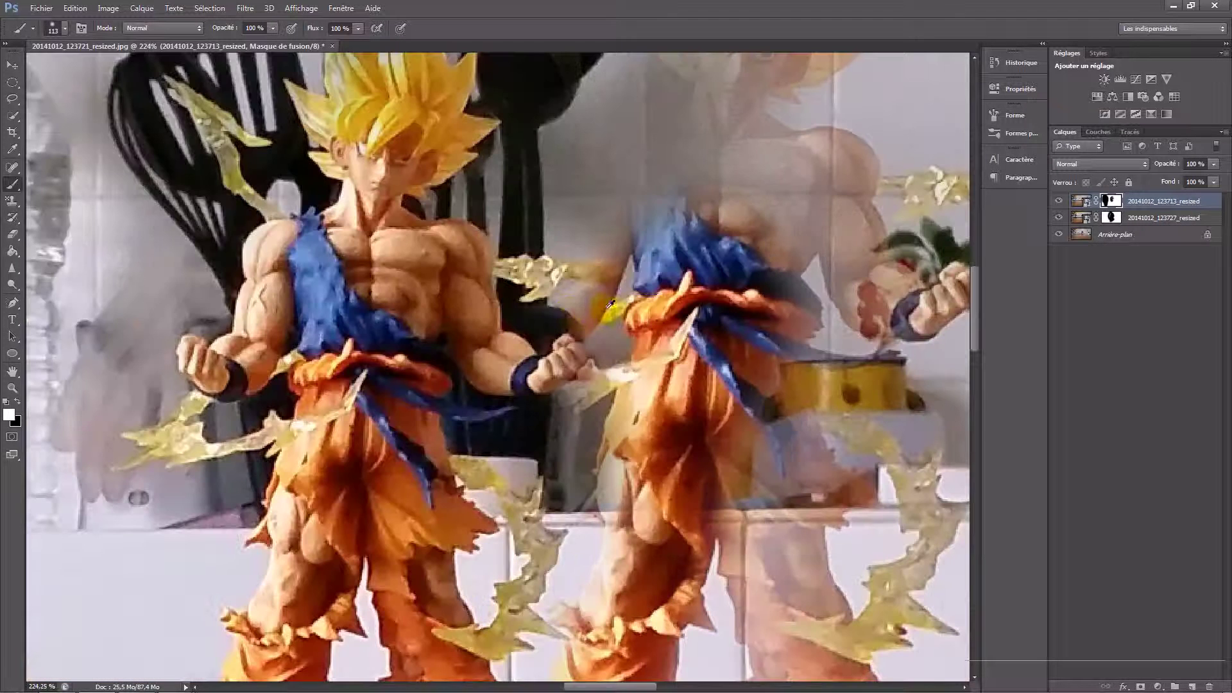
mouse_move(614, 308)
mouse_down()
mouse_move(585, 311)
mouse_move(548, 378)
mouse_move(517, 363)
mouse_move(536, 302)
mouse_move(628, 172)
mouse_move(631, 144)
mouse_move(687, 212)
mouse_up()
key(x)
mouse_move(526, 385)
mouse_down()
mouse_move(552, 428)
mouse_move(571, 353)
mouse_move(584, 379)
mouse_up()
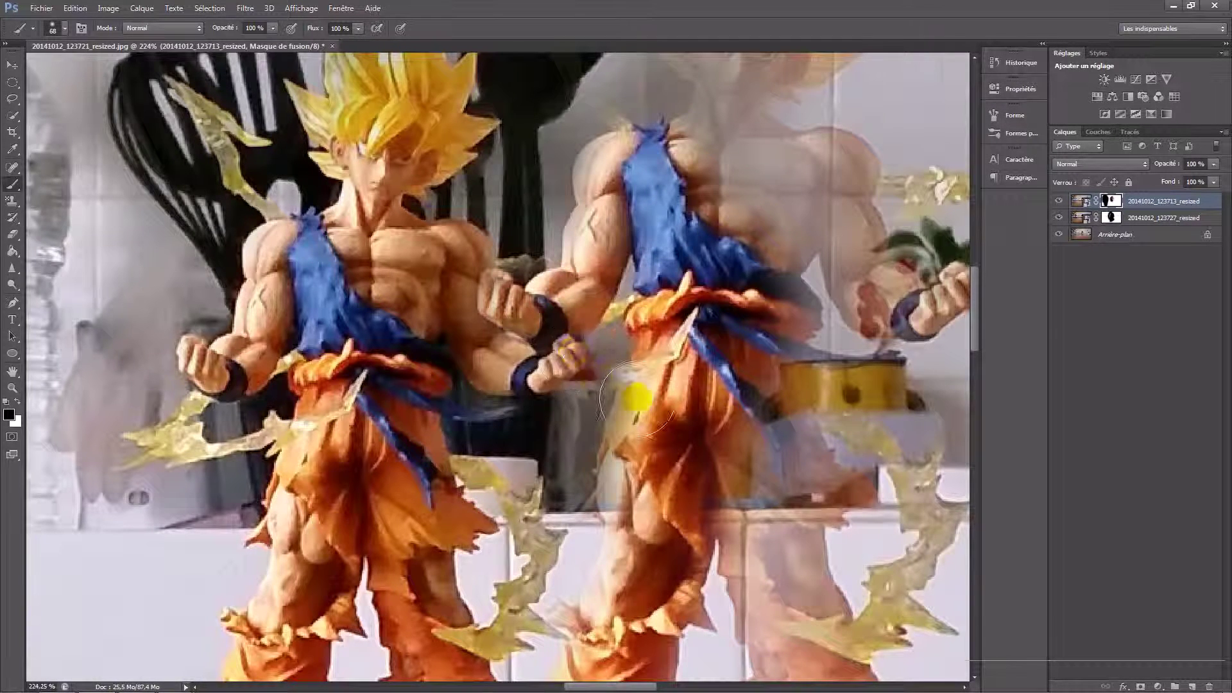
Step: With a larger brush, paint the mask white over the front figurine, and try black again over the central figurine
scroll(690, 404, down, 5)
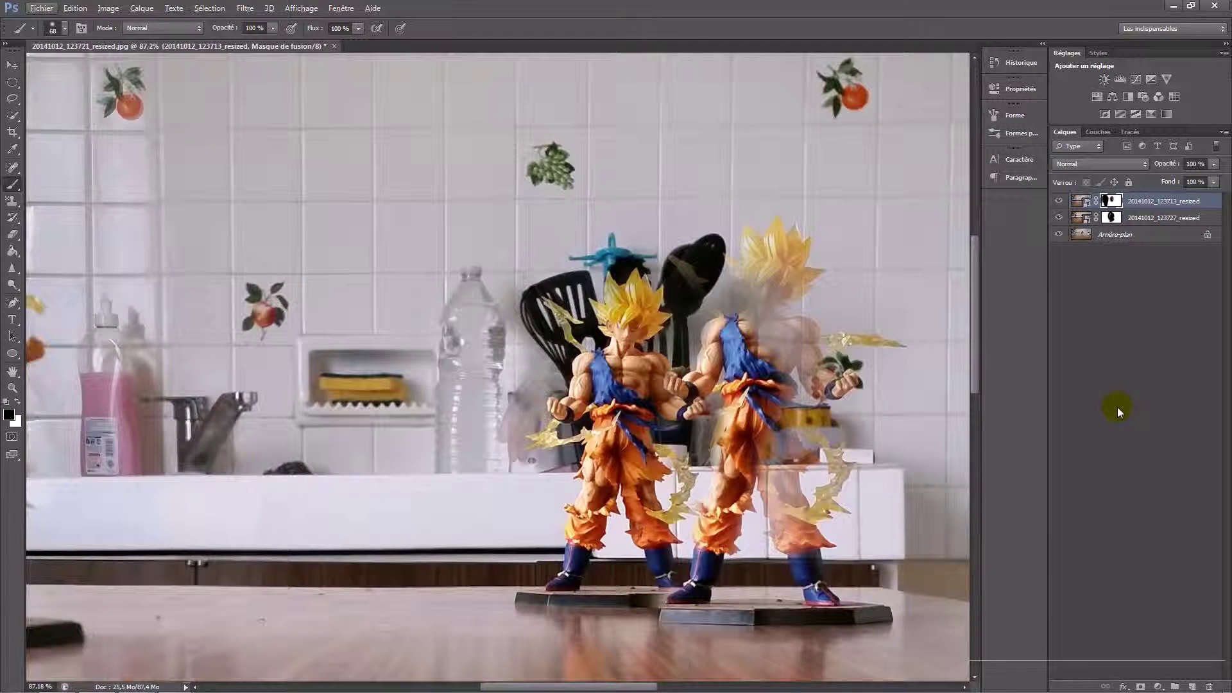
scroll(750, 355, down, 5)
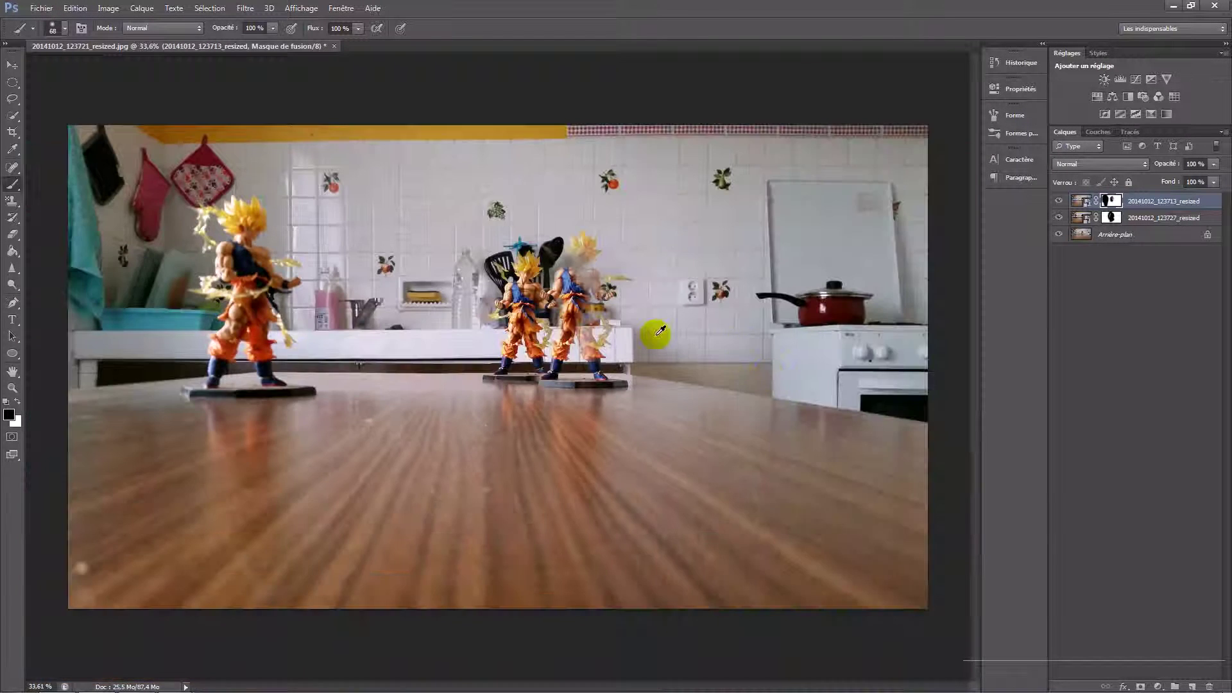
scroll(645, 334, up, 2)
mouse_move(536, 305)
mouse_down()
mouse_move(599, 317)
mouse_move(472, 328)
mouse_move(532, 210)
mouse_move(502, 292)
mouse_up()
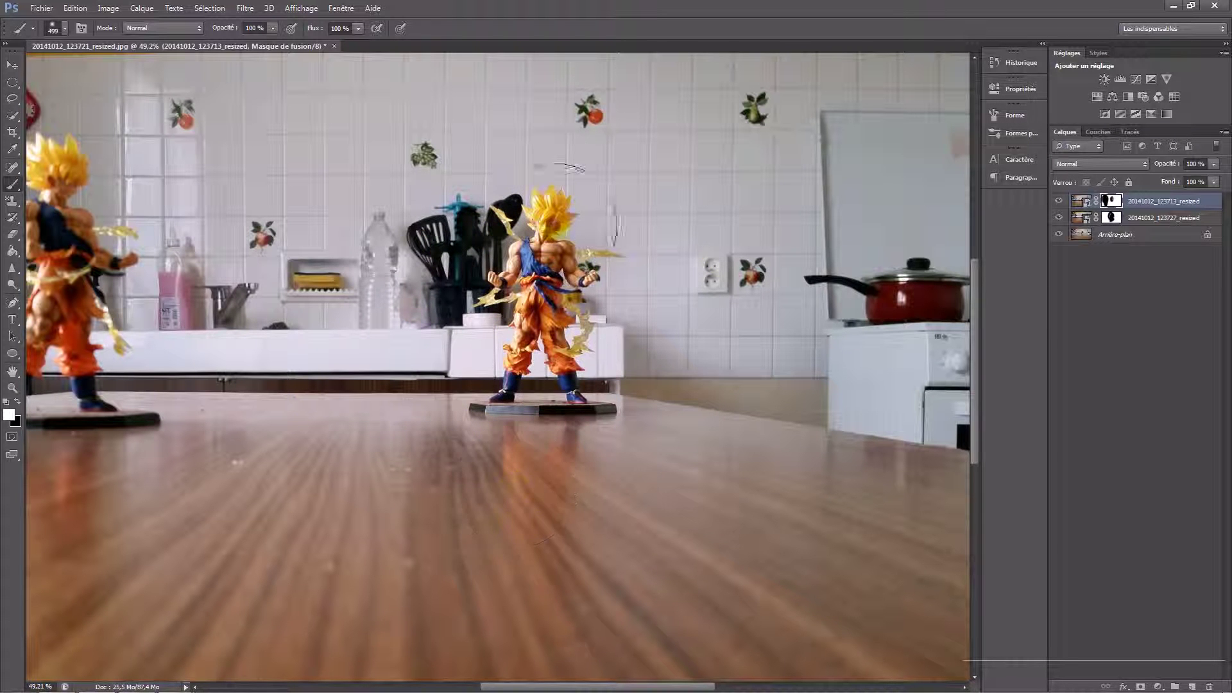
scroll(414, 285, up, 2)
key(x)
mouse_move(352, 302)
mouse_down()
mouse_move(339, 393)
mouse_move(354, 240)
mouse_move(370, 208)
mouse_move(364, 343)
mouse_move(342, 423)
mouse_move(388, 178)
mouse_move(364, 341)
mouse_move(331, 385)
mouse_up()
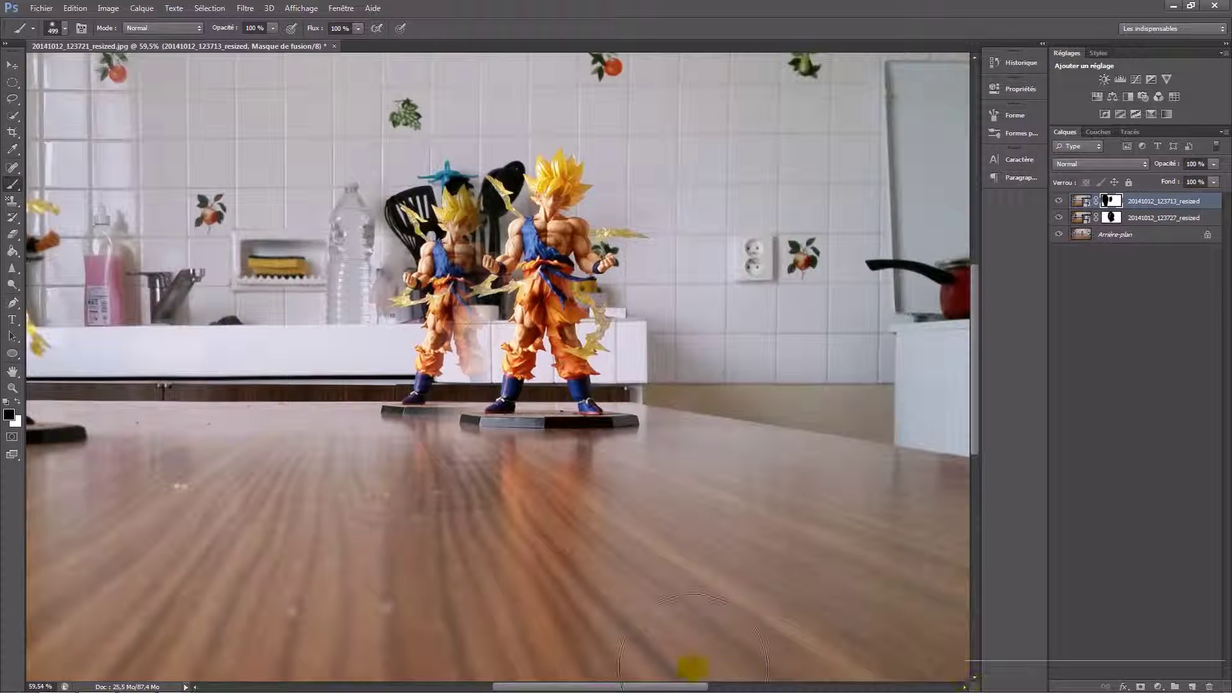
Step: Try to select the front figurine and its energy bolts on the 20141012_123713_resized layer's image with Quick Selection
scroll(919, 377, up, 2)
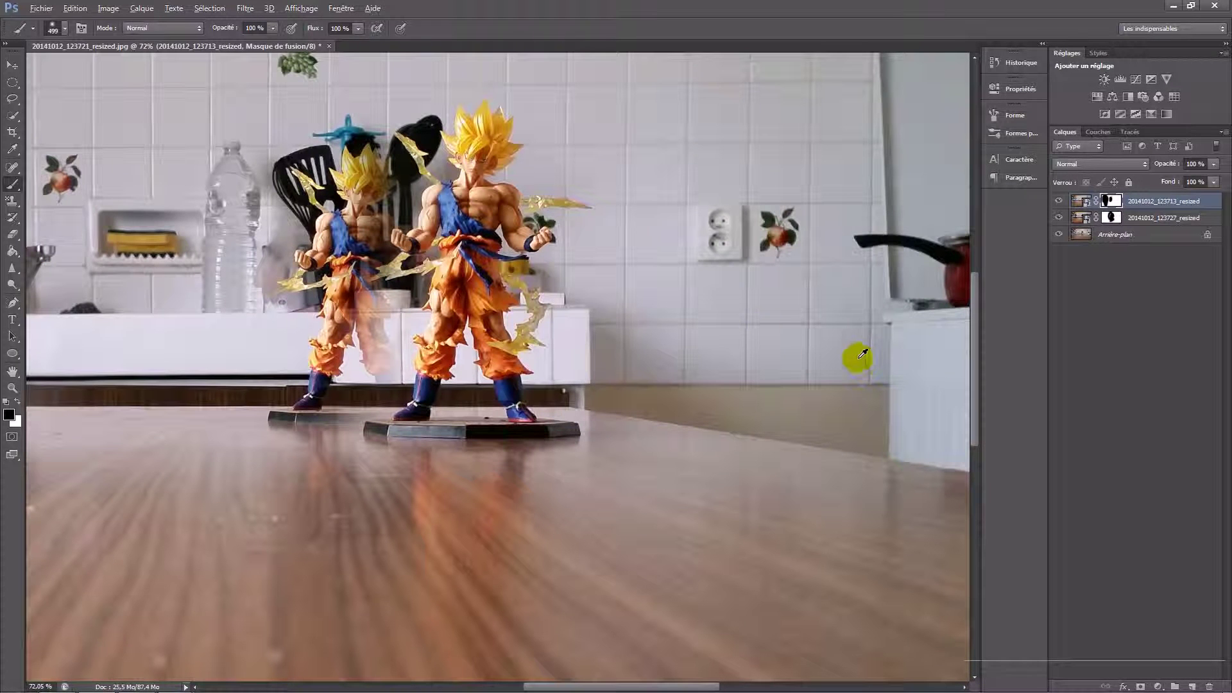
click(8, 116)
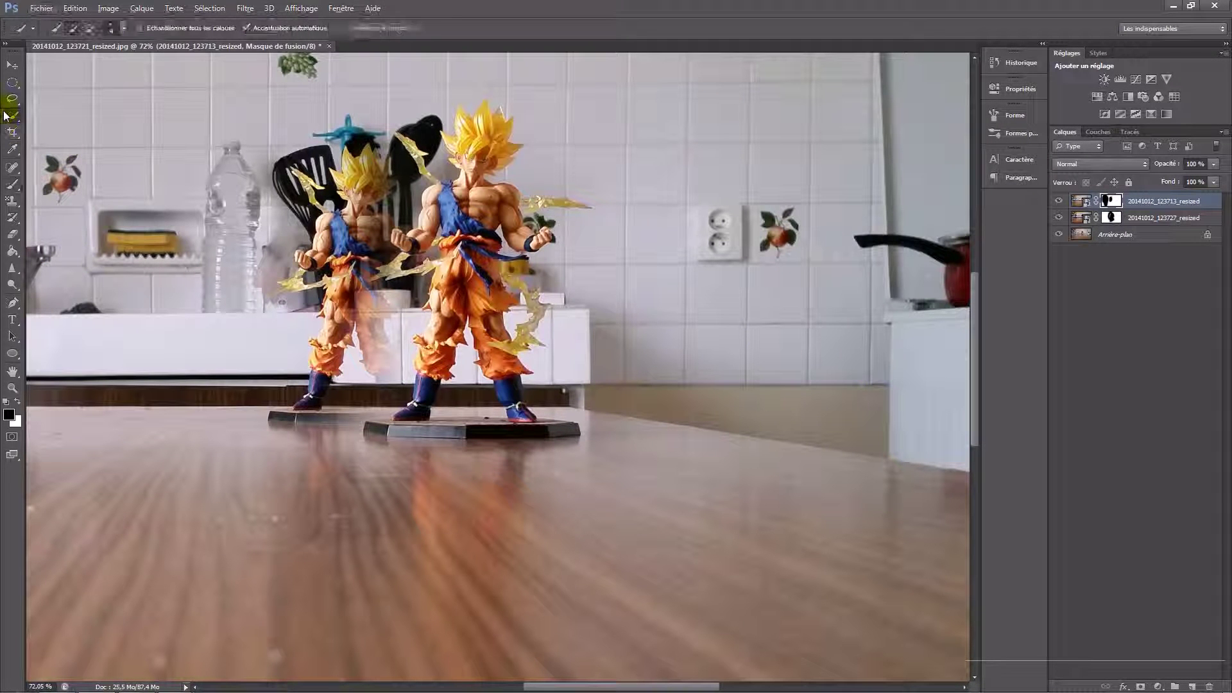
click(65, 117)
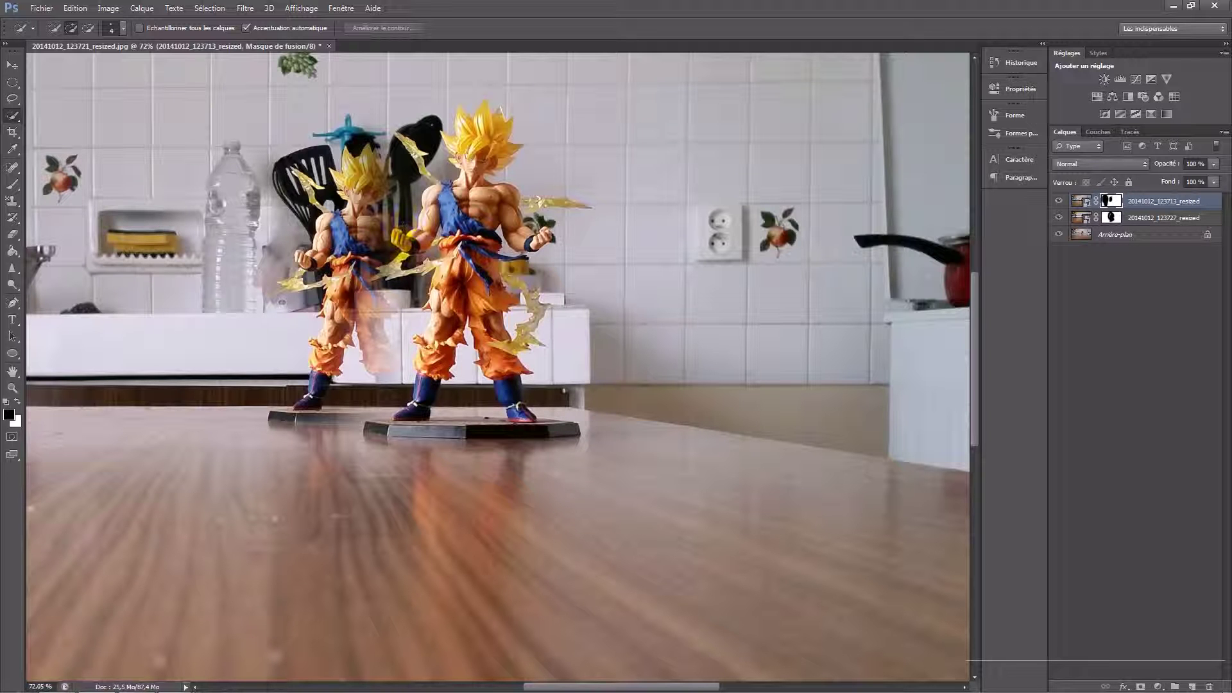
click(413, 243)
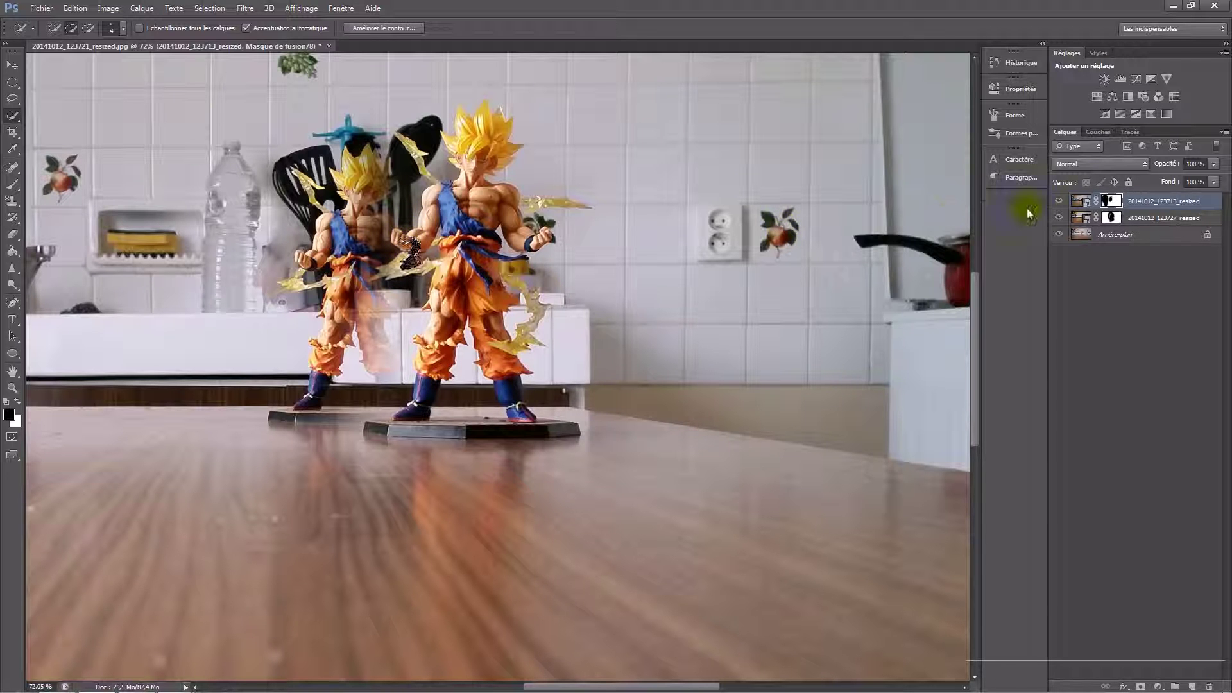
click(1082, 203)
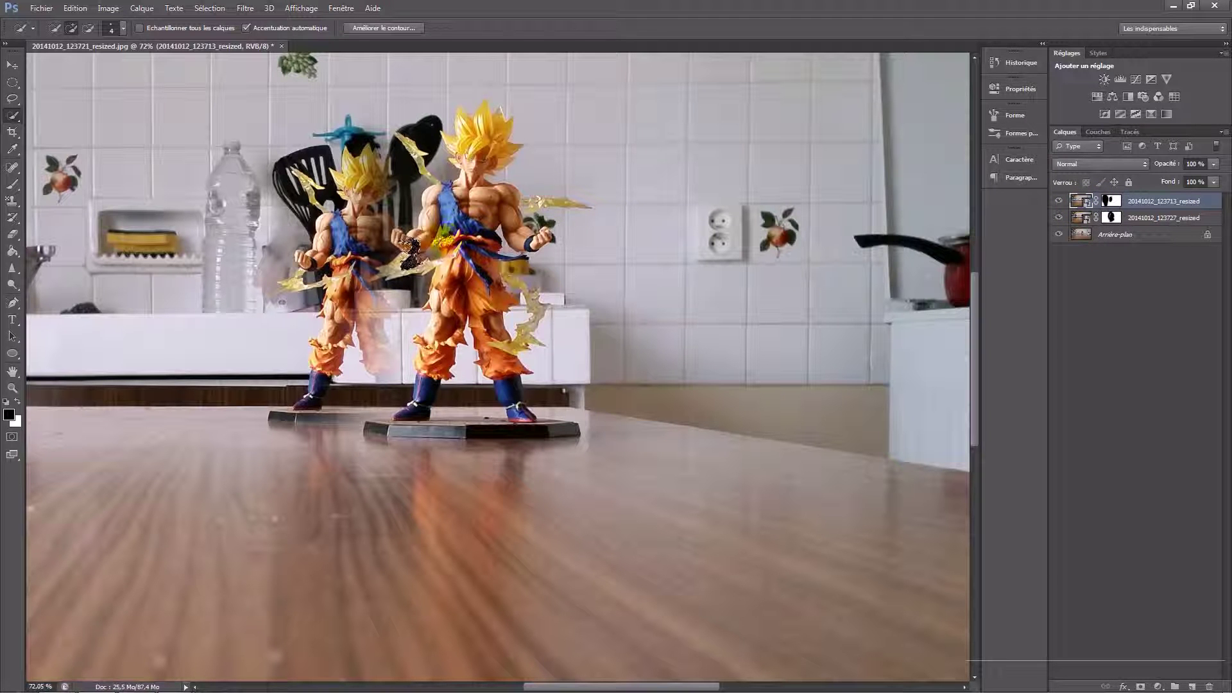
mouse_move(476, 230)
mouse_down()
mouse_move(436, 315)
mouse_move(428, 391)
mouse_move(402, 413)
mouse_move(404, 429)
mouse_move(542, 429)
mouse_move(483, 373)
mouse_up()
mouse_move(475, 238)
mouse_down()
mouse_move(481, 186)
mouse_move(465, 138)
mouse_move(443, 212)
mouse_move(404, 240)
mouse_move(421, 202)
mouse_up()
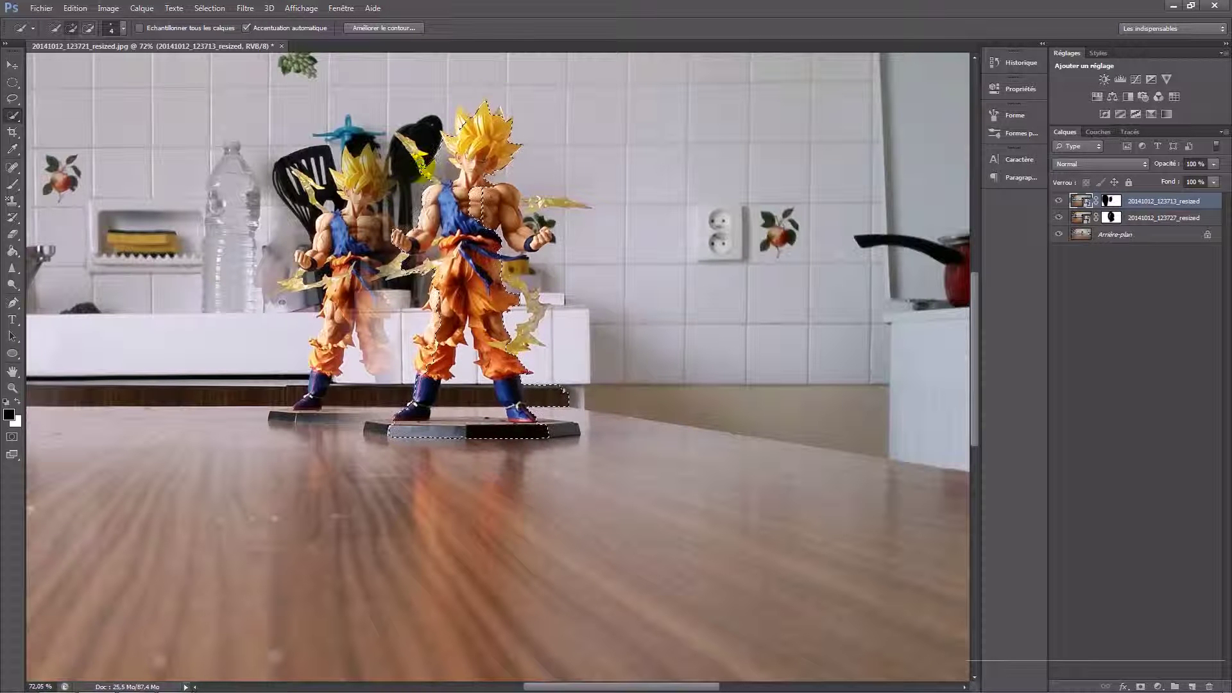
drag(417, 154, 396, 135)
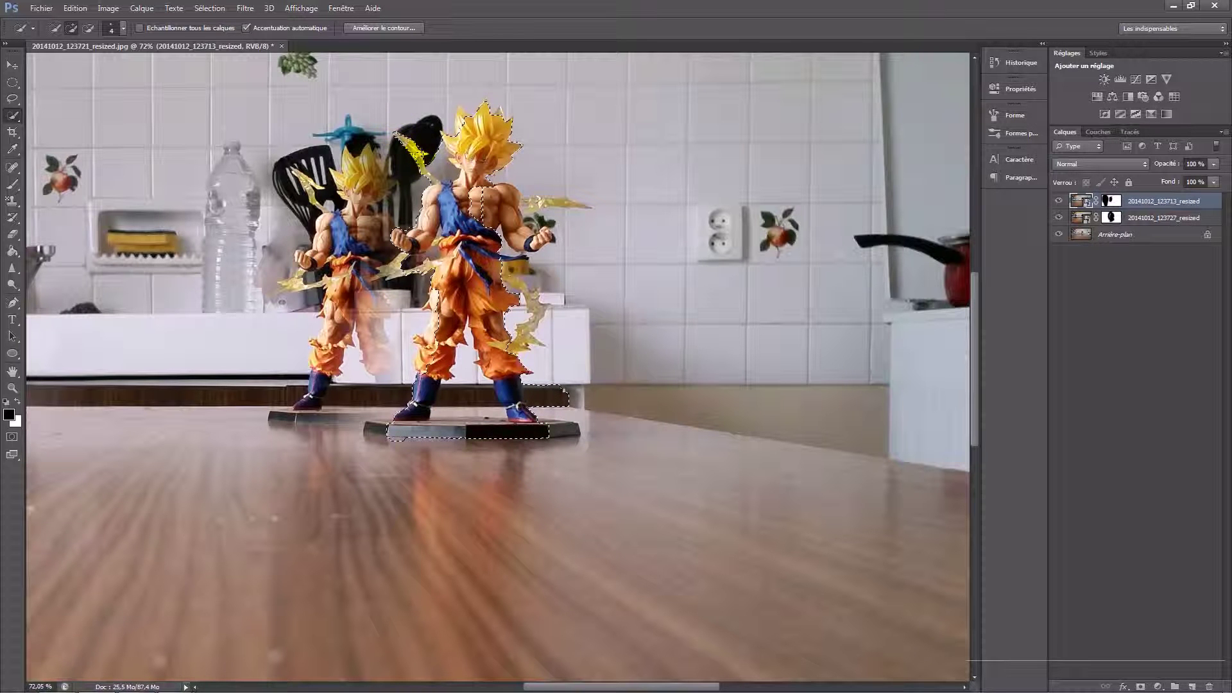
click(408, 264)
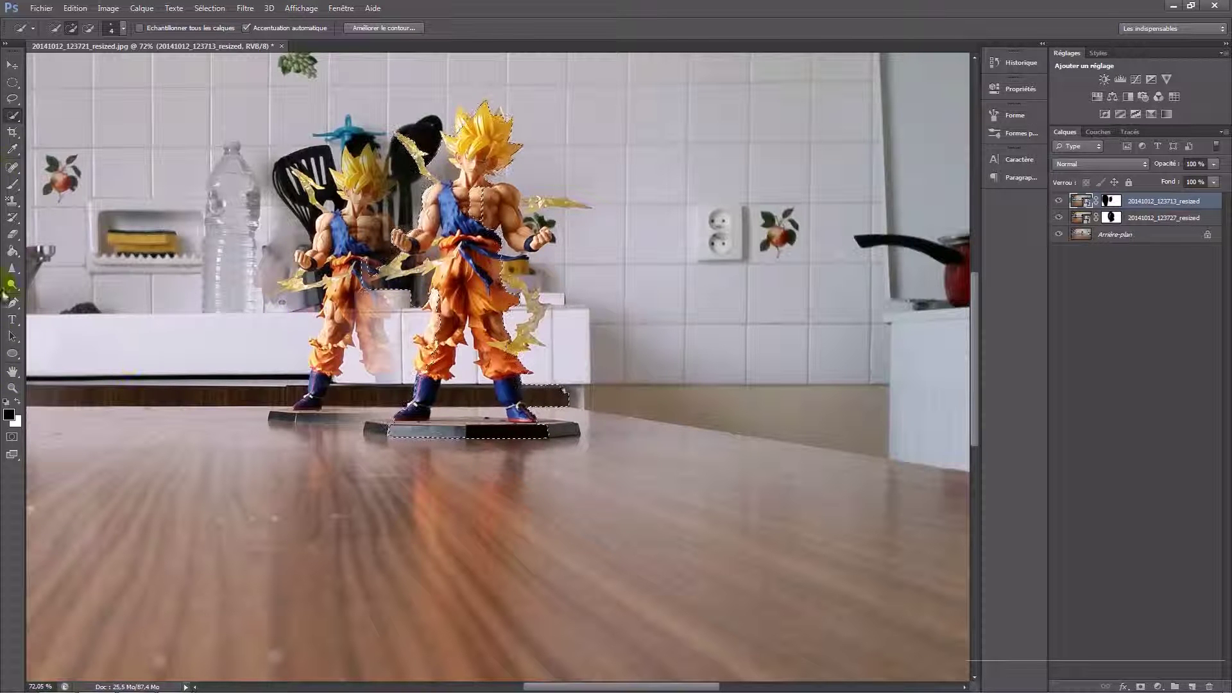
Step: Try painting white on the 20141012_123713_resized mask inside the active selection around the front figurine
click(12, 184)
key(x)
click(1111, 201)
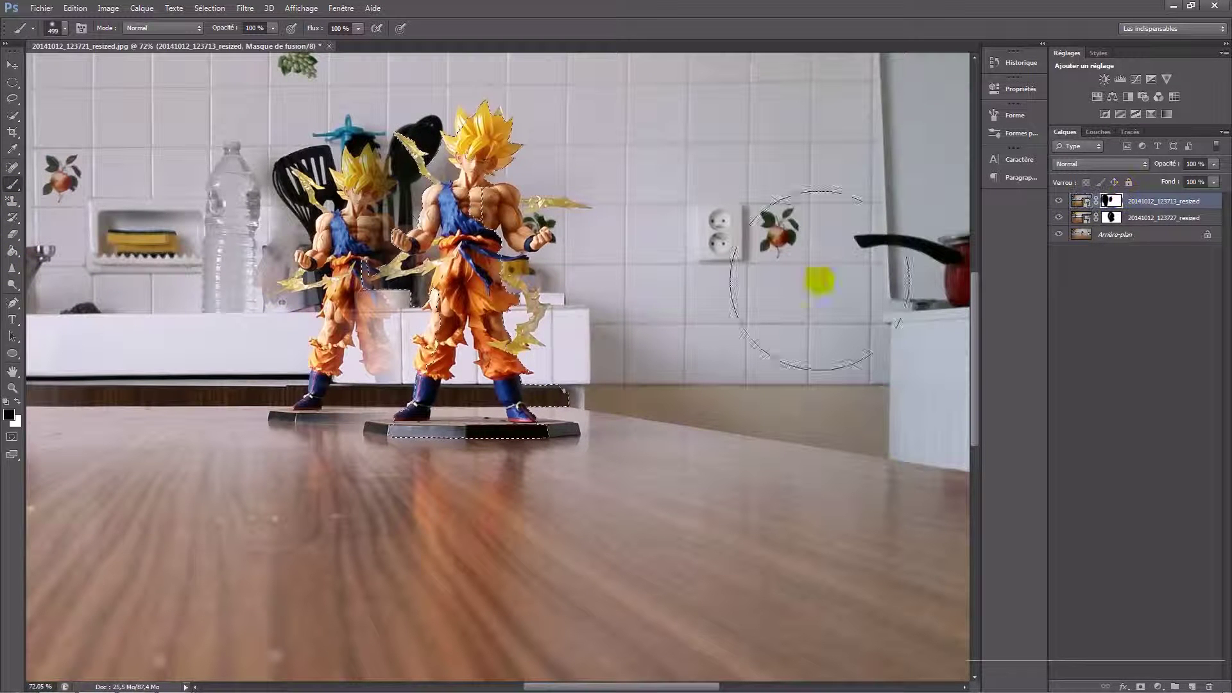
key(x)
drag(462, 212, 417, 270)
mouse_move(517, 201)
mouse_down()
mouse_move(530, 182)
mouse_move(327, 282)
mouse_move(557, 556)
mouse_move(360, 437)
mouse_up()
drag(442, 122, 357, 371)
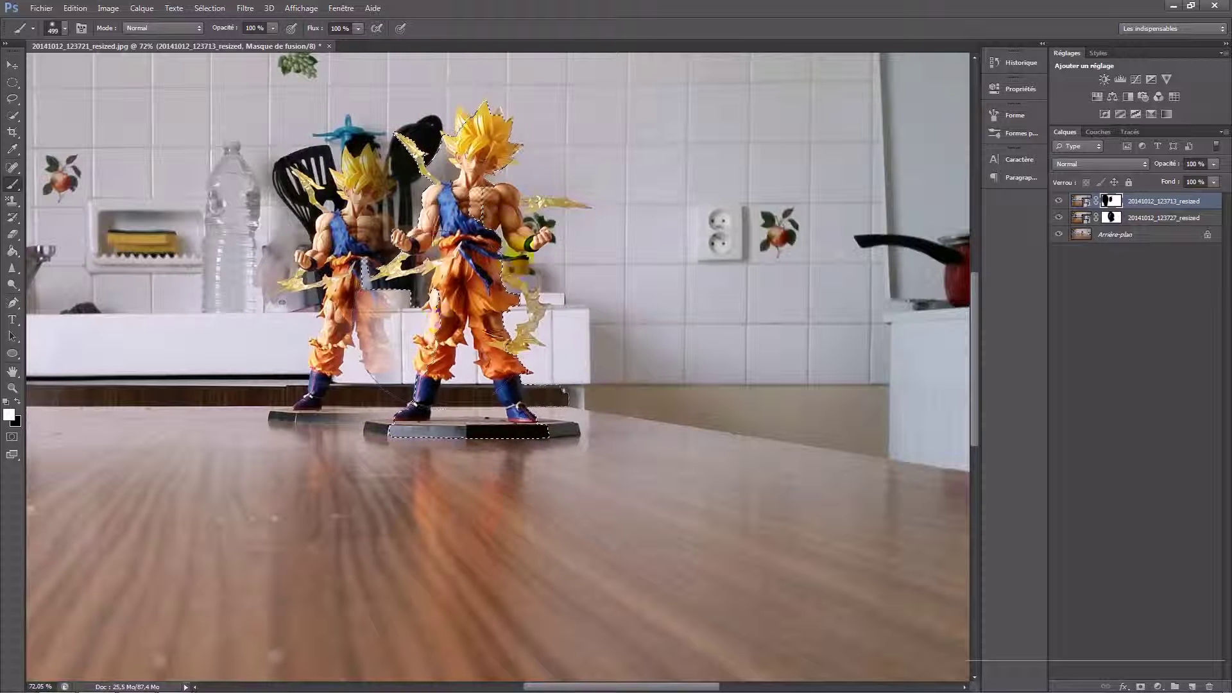
Step: Deselect and paint white on the mask across the front and central figurines to restore the 20141012_123713_resized photo there
click(514, 179)
mouse_move(506, 215)
mouse_down()
mouse_move(398, 379)
mouse_move(210, 472)
mouse_move(514, 106)
mouse_up()
mouse_move(622, 314)
mouse_down()
mouse_move(545, 585)
mouse_move(625, 435)
mouse_move(539, 128)
mouse_move(464, 370)
mouse_move(466, 501)
mouse_move(534, 91)
mouse_move(410, 152)
mouse_move(416, 289)
mouse_move(526, 505)
mouse_up()
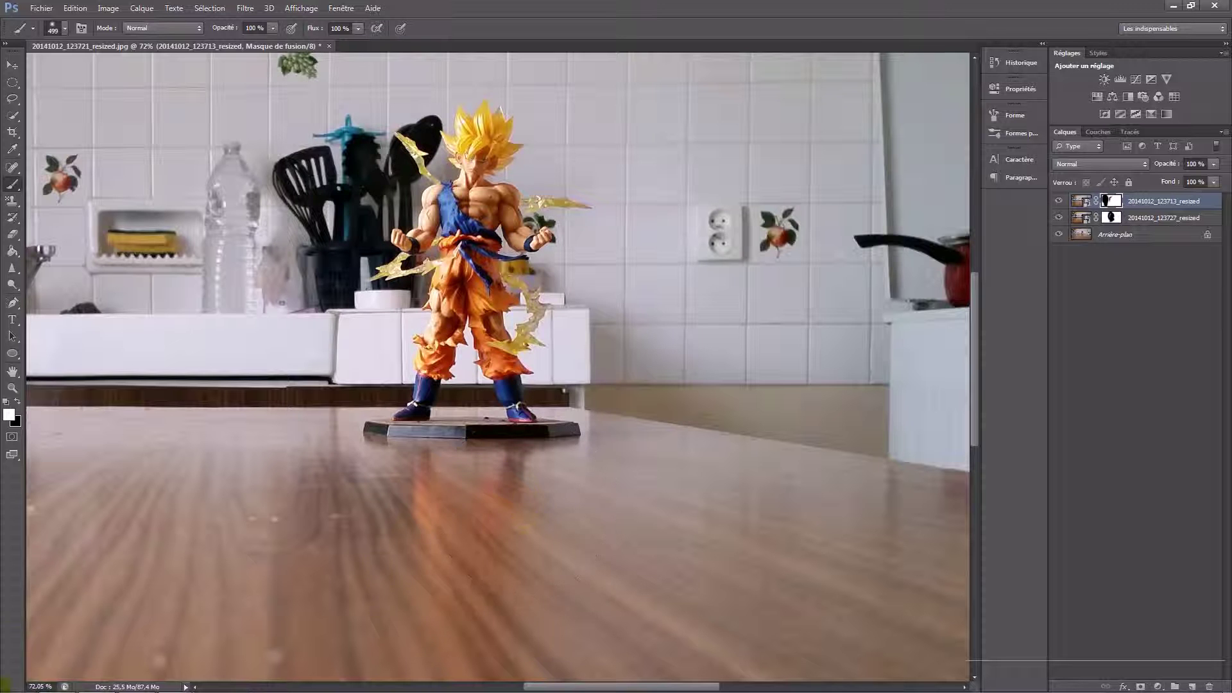
Step: Quick-select the front figurine's utensil-side arm, shoulder and yellow energy bolts, correcting the selection edge near the waist
click(12, 117)
scroll(415, 260, up, 2)
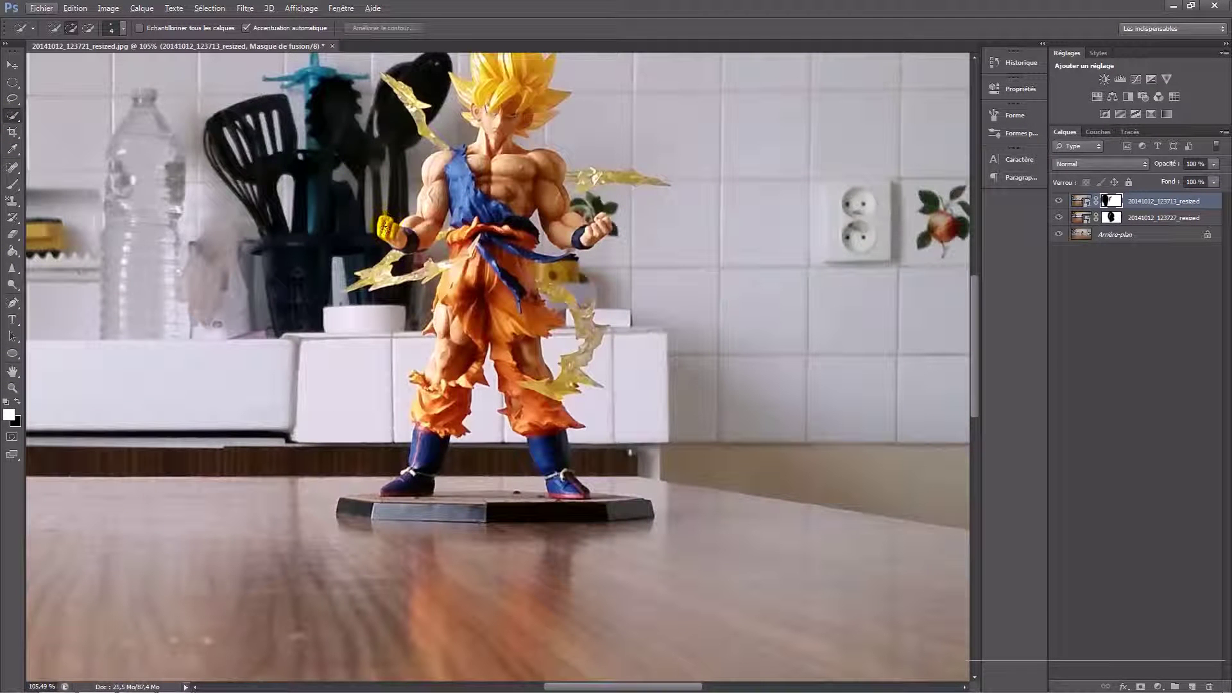
drag(425, 220, 431, 174)
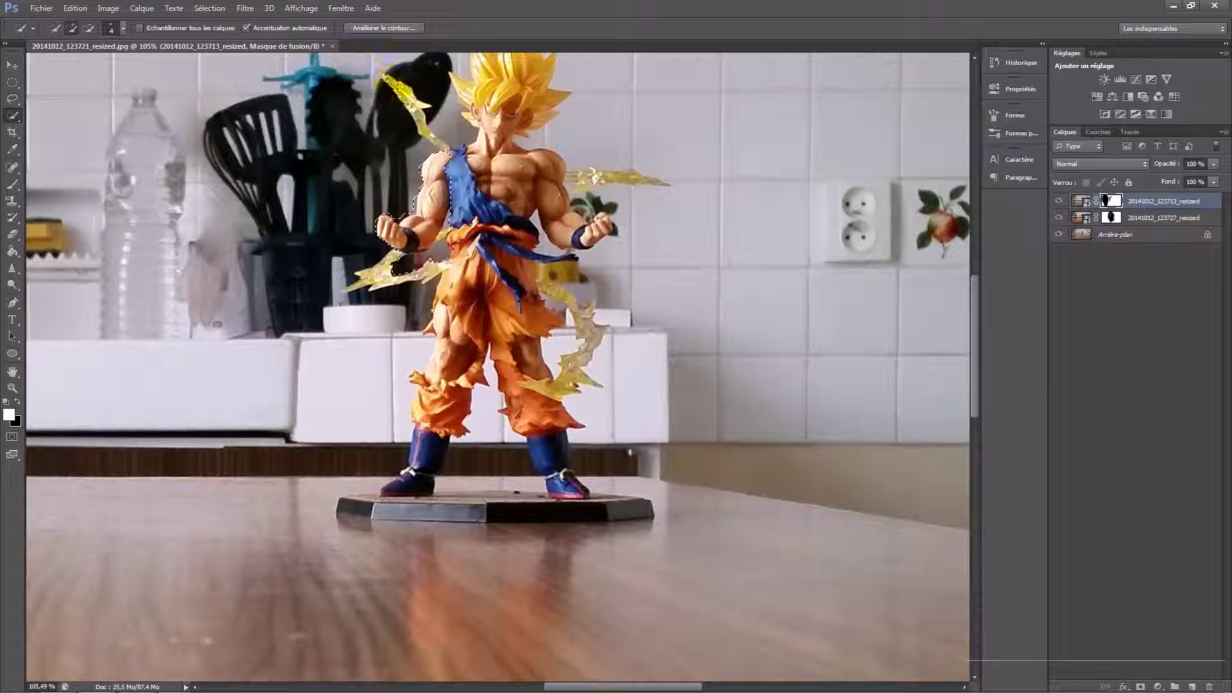
drag(426, 130, 439, 149)
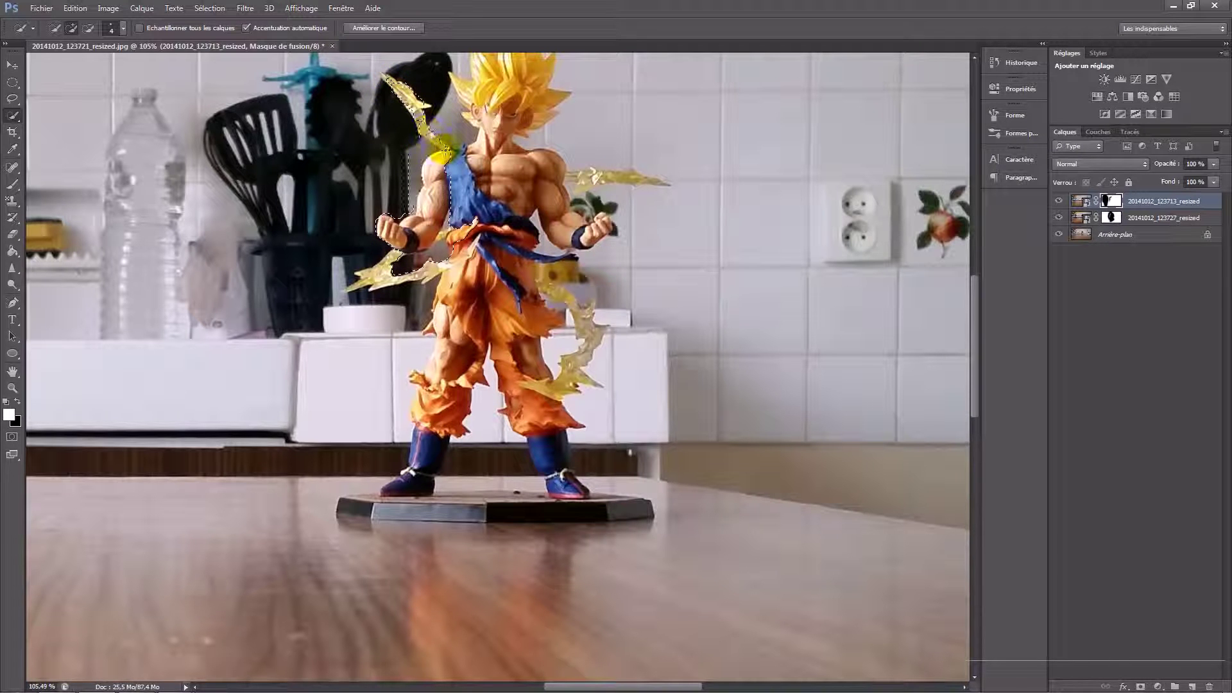
drag(403, 95, 377, 78)
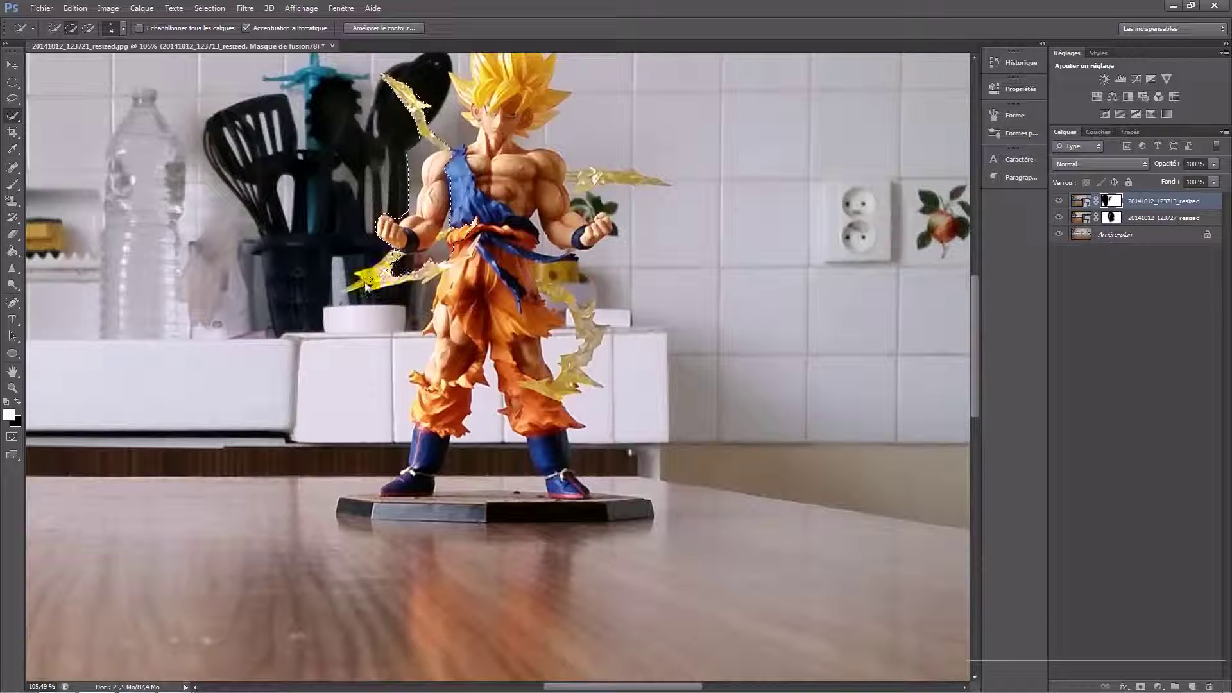
drag(394, 265, 371, 276)
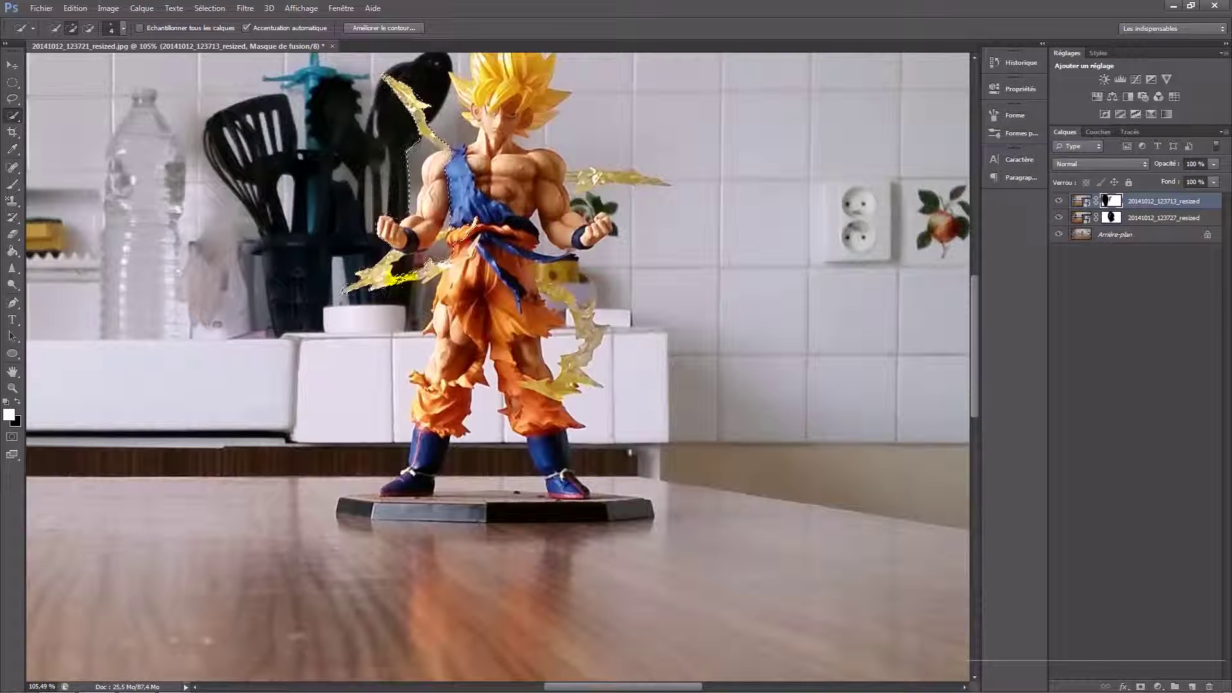
alt+click(442, 265)
alt+click(447, 277)
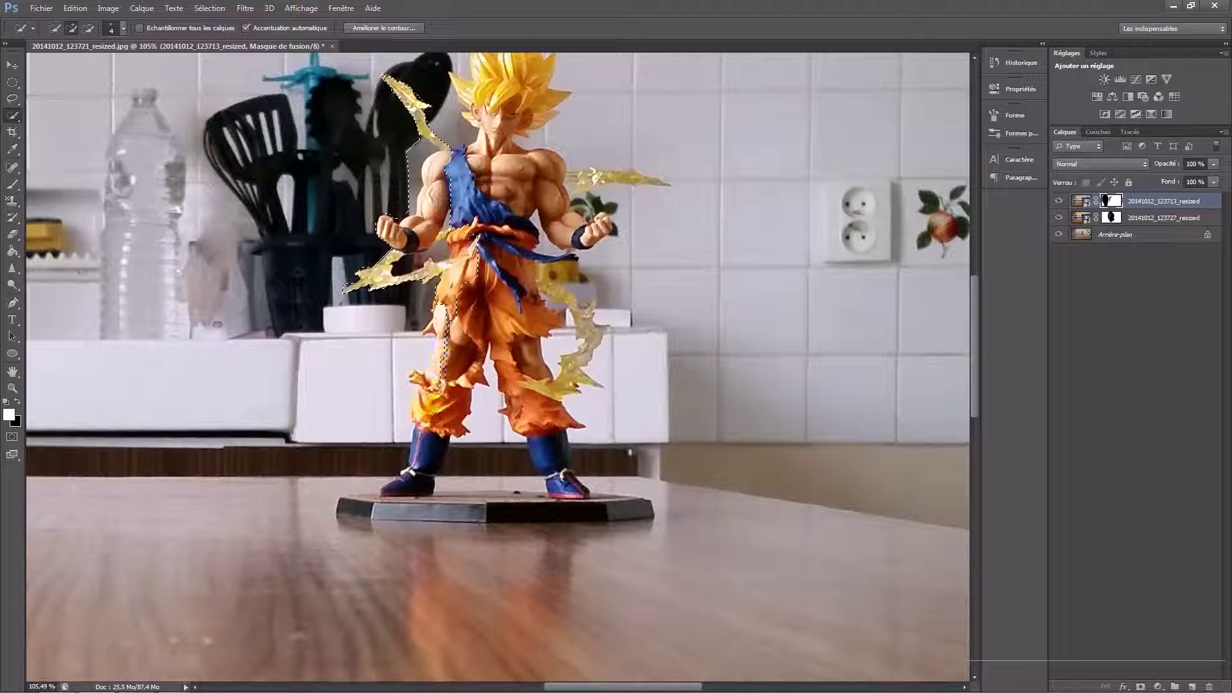
Step: Extend the selection over the front figurine's utensil-side lower leg and foot, its black base, chest and hair
drag(419, 432, 392, 499)
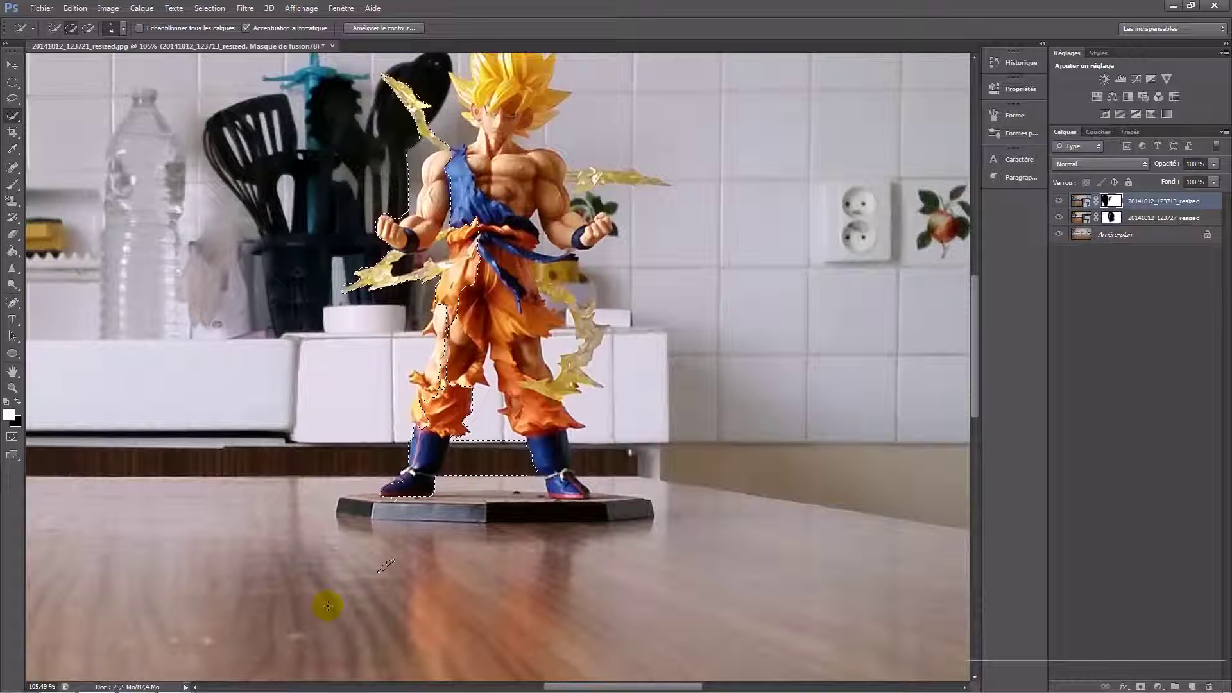
mouse_move(344, 515)
mouse_down()
mouse_move(410, 511)
mouse_move(358, 488)
mouse_move(339, 506)
mouse_move(369, 501)
mouse_move(371, 490)
mouse_move(350, 488)
mouse_move(365, 501)
mouse_move(354, 517)
mouse_move(337, 510)
mouse_move(386, 523)
mouse_move(342, 484)
mouse_move(345, 465)
mouse_move(376, 484)
mouse_move(336, 487)
mouse_move(373, 487)
mouse_move(336, 495)
mouse_up()
click(492, 425)
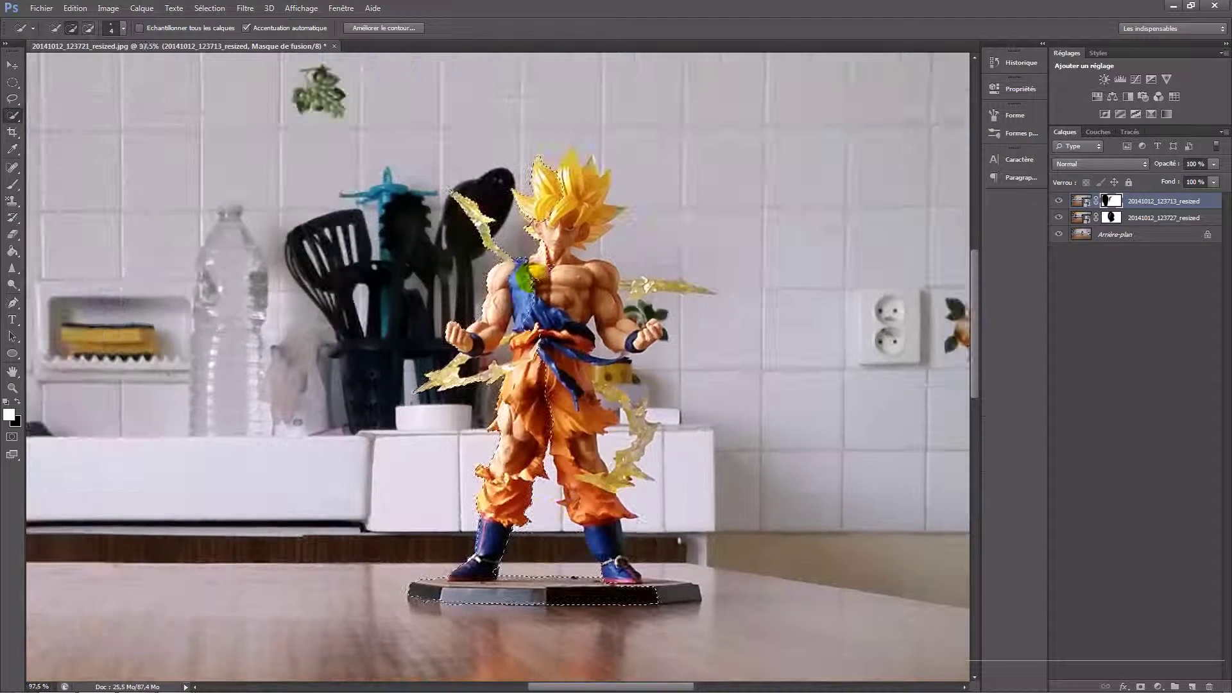
drag(522, 271, 525, 279)
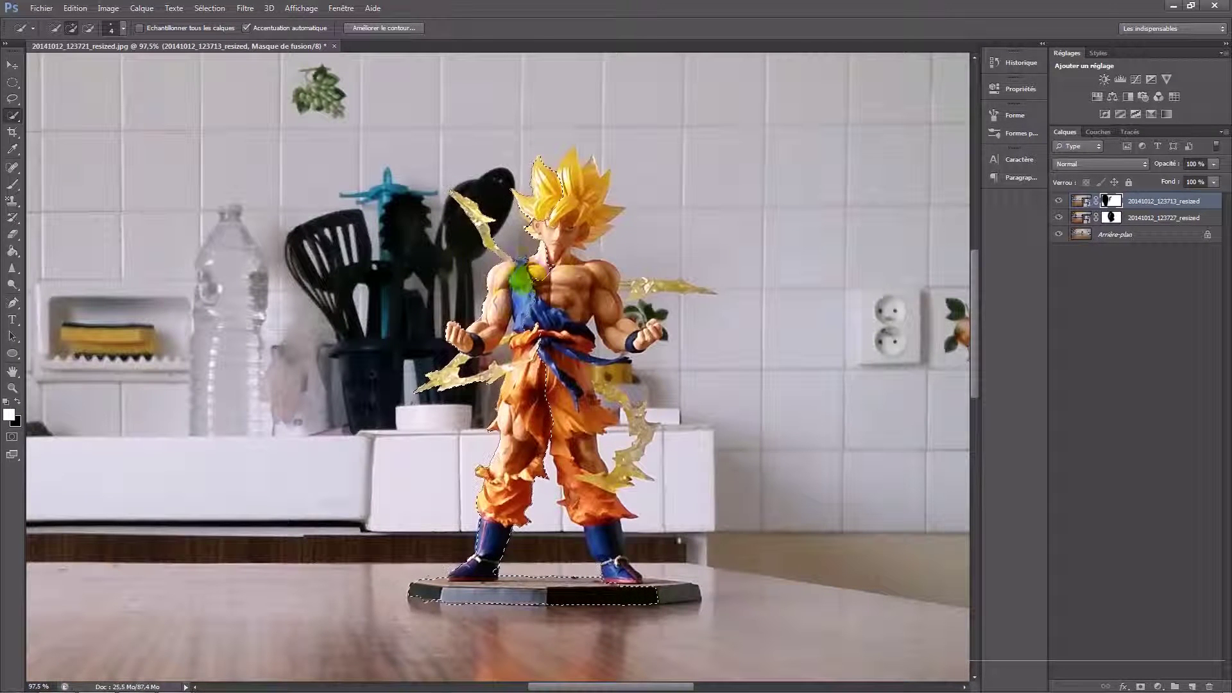
Step: Apply Refine Edge to the figurine selection with a 0 px radius and output to Selection, and invert the selection
click(418, 28)
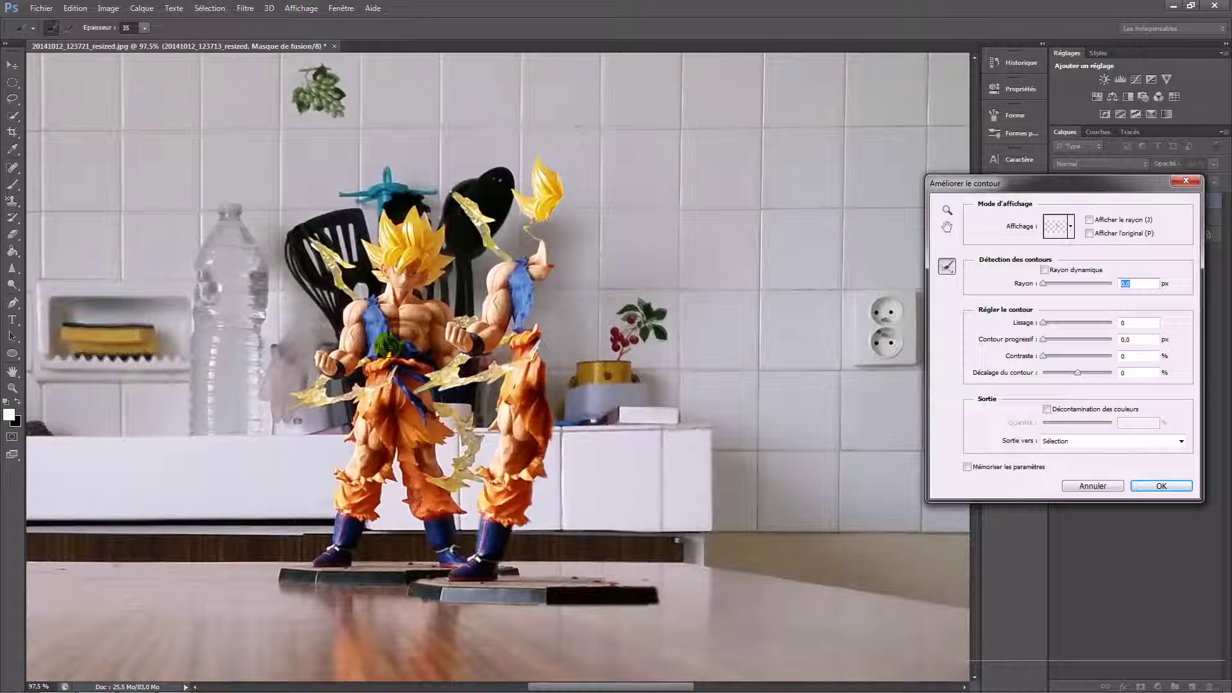
key(alt)
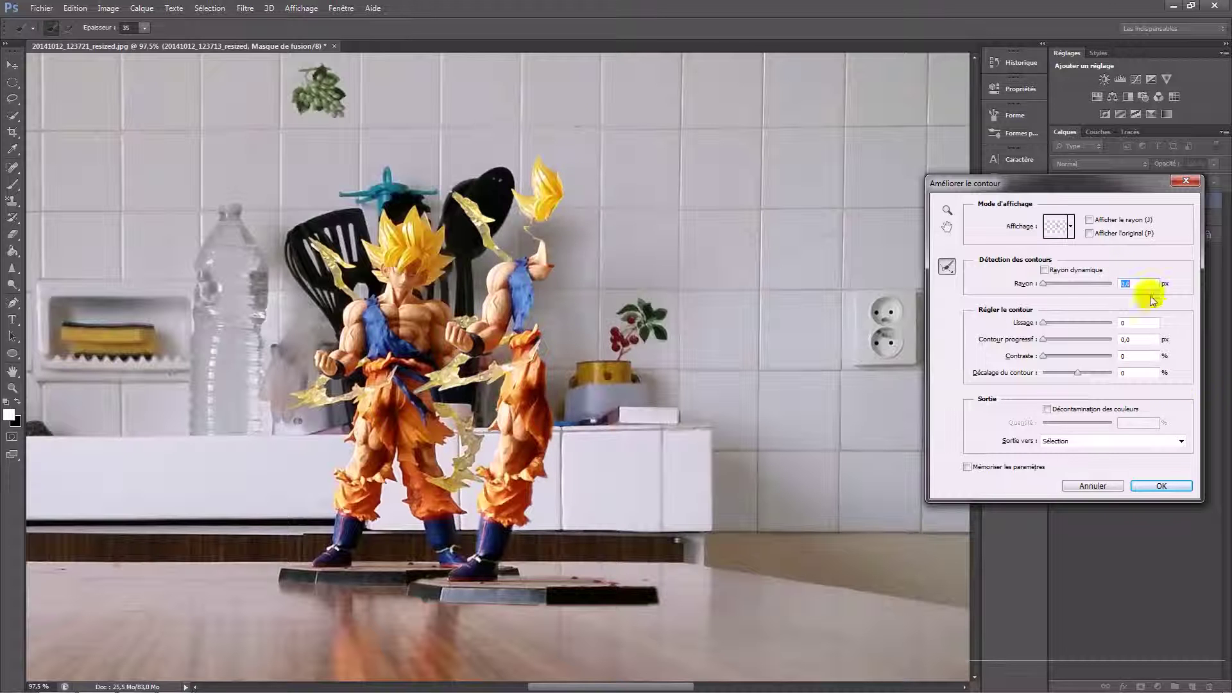
click(1163, 485)
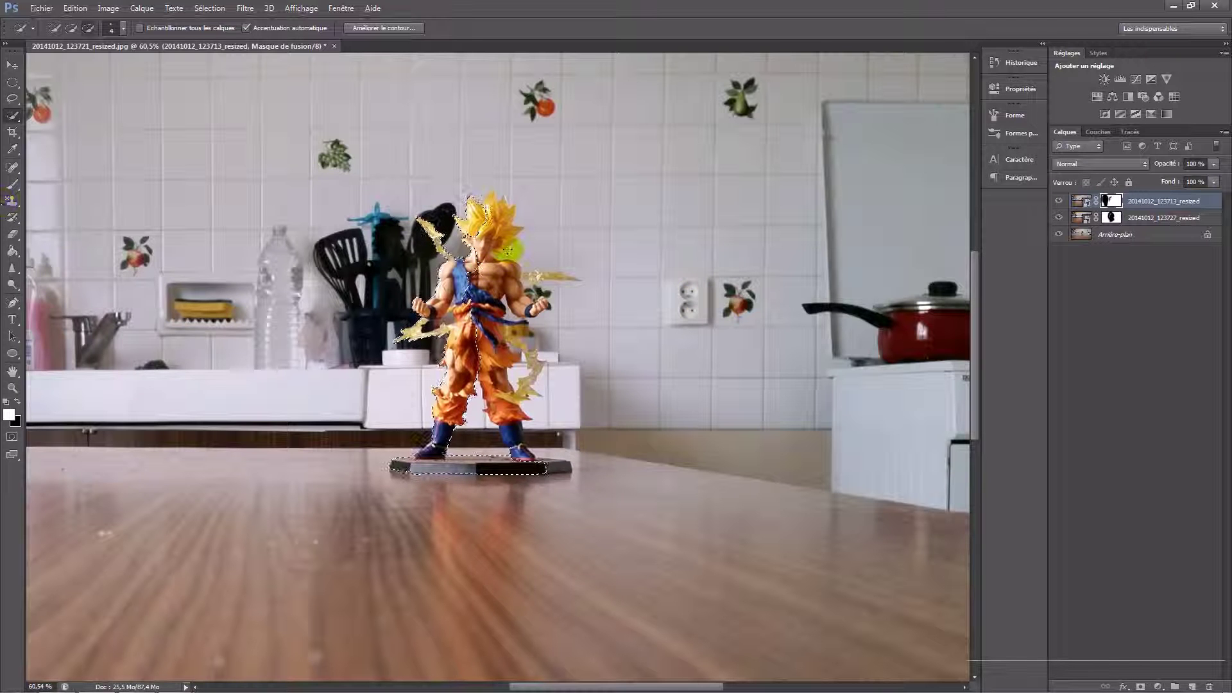
scroll(507, 260, down, 3)
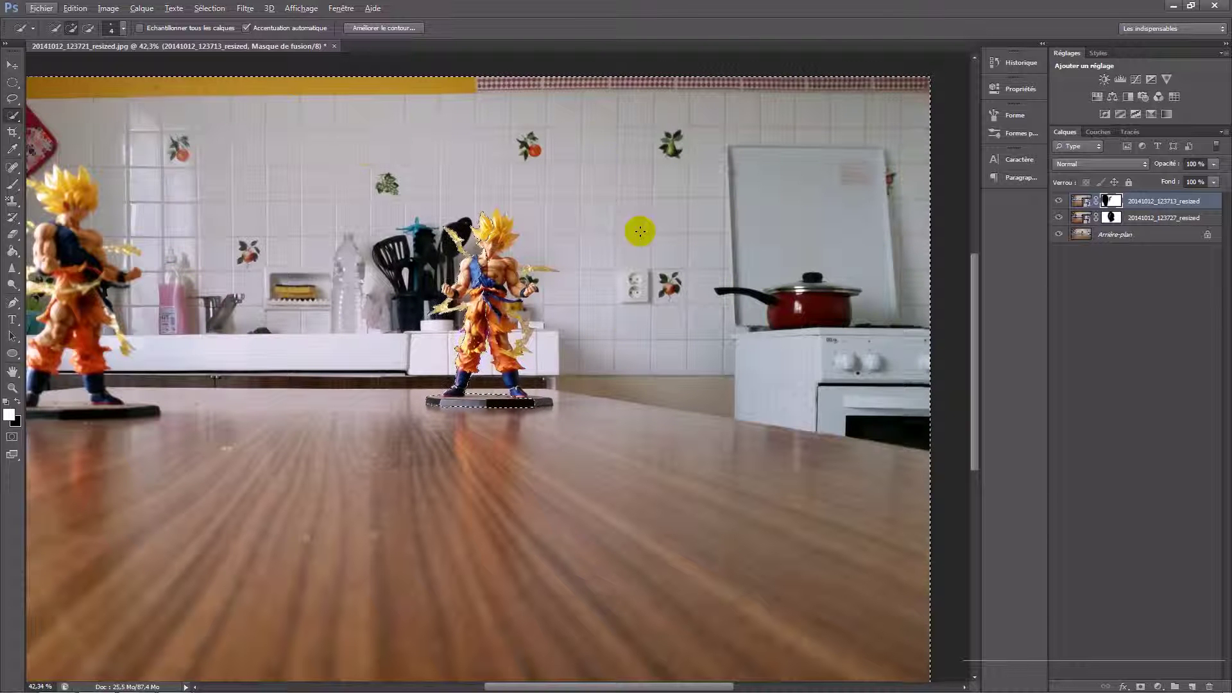
scroll(462, 321, up, 3)
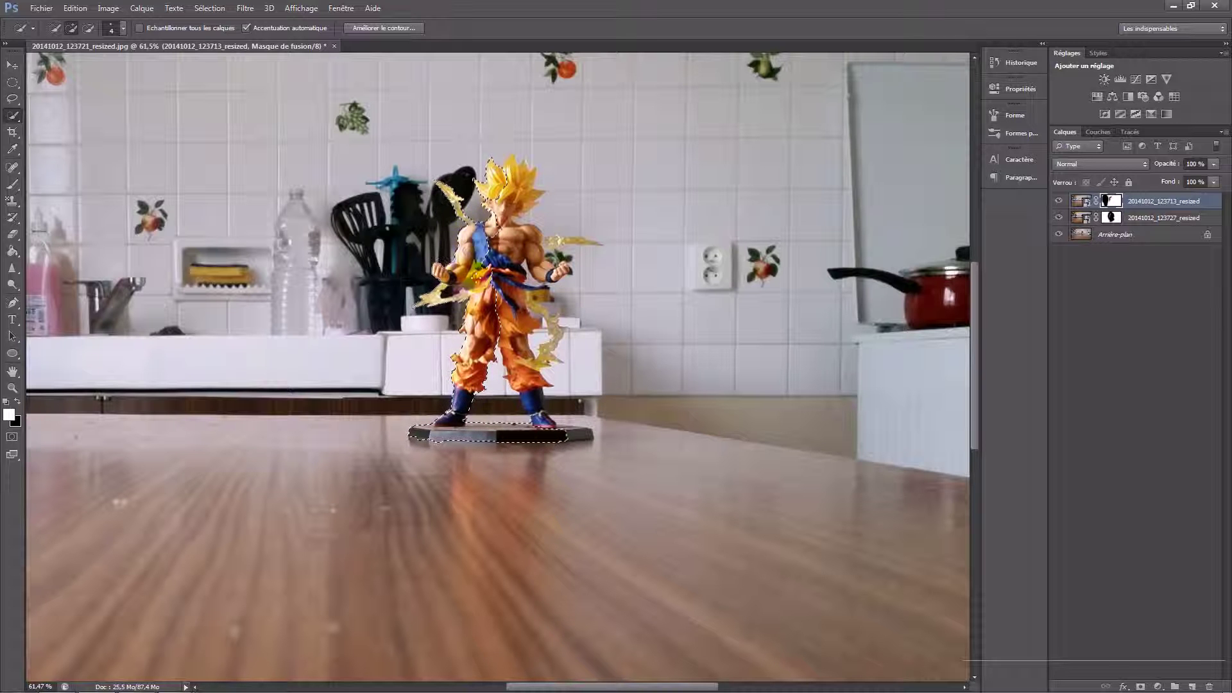
scroll(465, 282, up, 3)
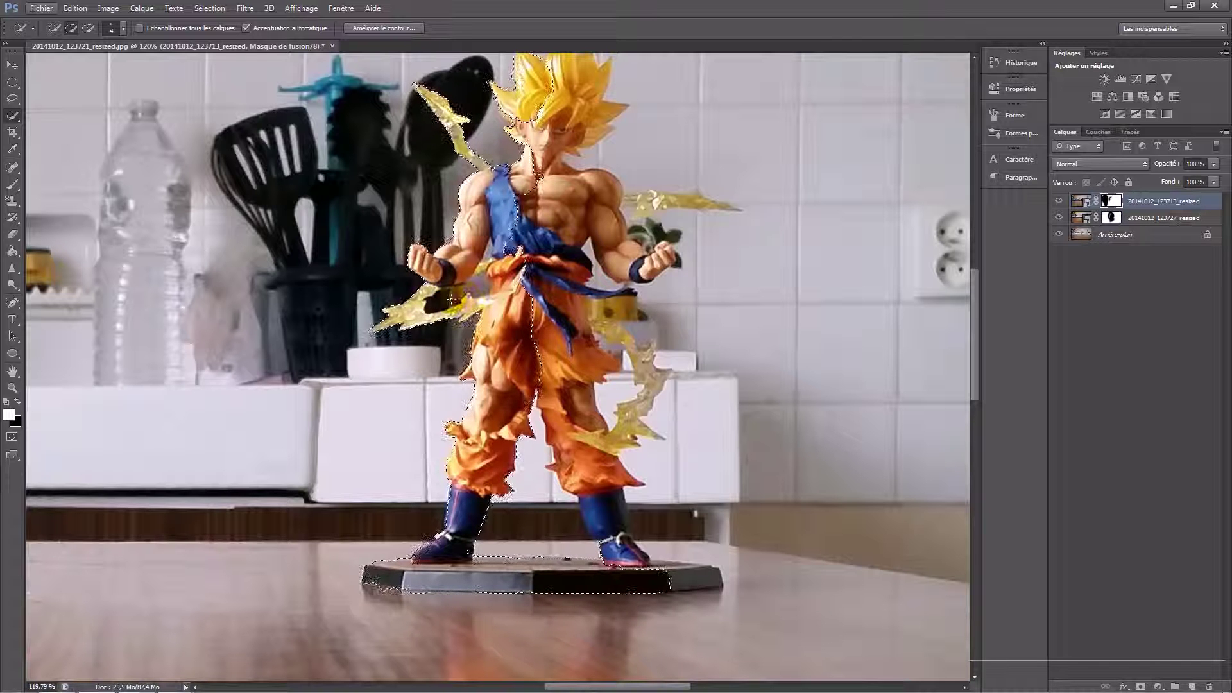
scroll(472, 297, down, 3)
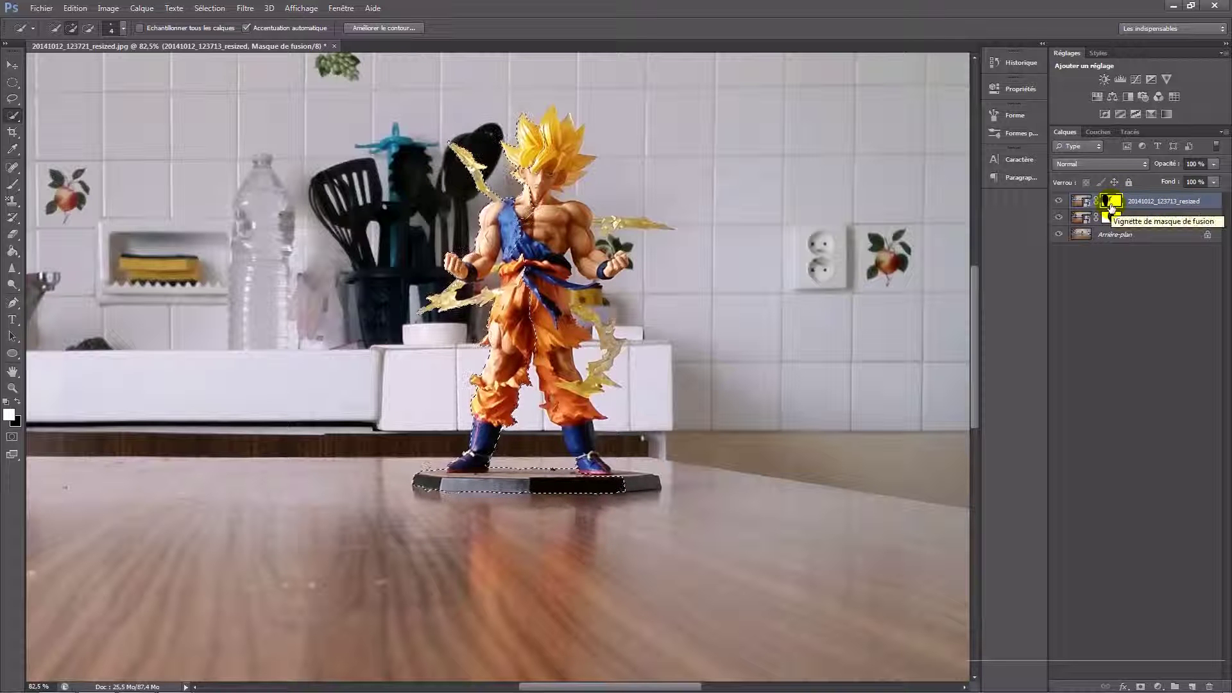
Step: Paint black on the 20141012_123713_resized mask with a hard 271 px brush to reveal the rear figurine, its base and table reflection
click(13, 187)
key(x)
mouse_move(375, 352)
mouse_down()
mouse_move(335, 345)
mouse_move(350, 308)
mouse_move(325, 385)
mouse_move(327, 423)
mouse_move(382, 459)
mouse_move(419, 444)
mouse_move(413, 413)
mouse_move(412, 437)
mouse_up()
right_click(411, 437)
click(475, 507)
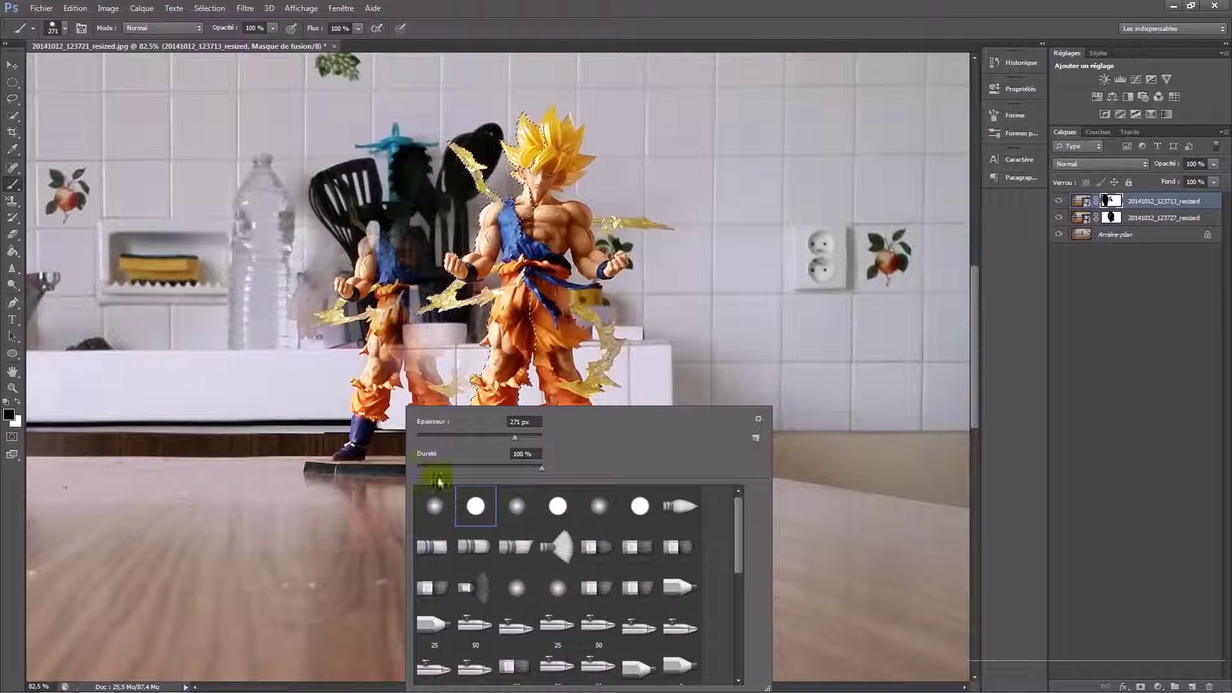
key(Return)
drag(414, 434, 380, 516)
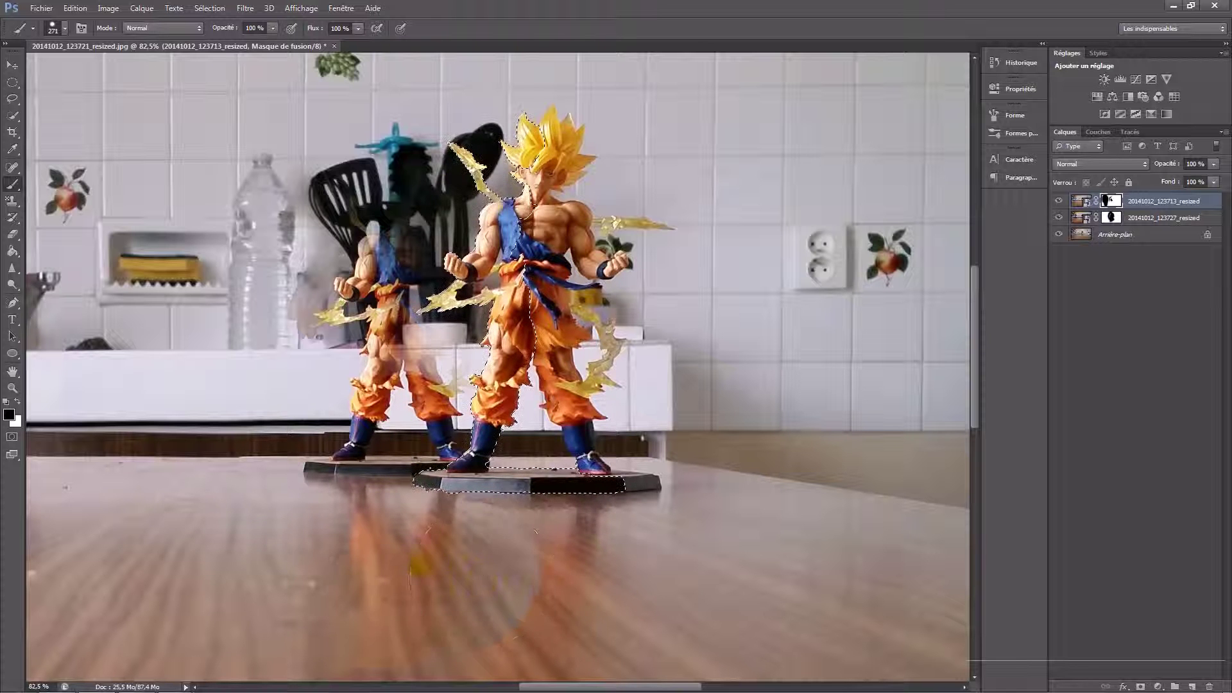
mouse_move(315, 250)
mouse_down()
mouse_move(372, 193)
mouse_move(359, 225)
mouse_move(379, 218)
mouse_up()
mouse_move(390, 263)
mouse_down()
mouse_move(395, 204)
mouse_move(382, 199)
mouse_move(369, 293)
mouse_move(385, 294)
mouse_move(385, 362)
mouse_move(395, 367)
mouse_move(413, 346)
mouse_up()
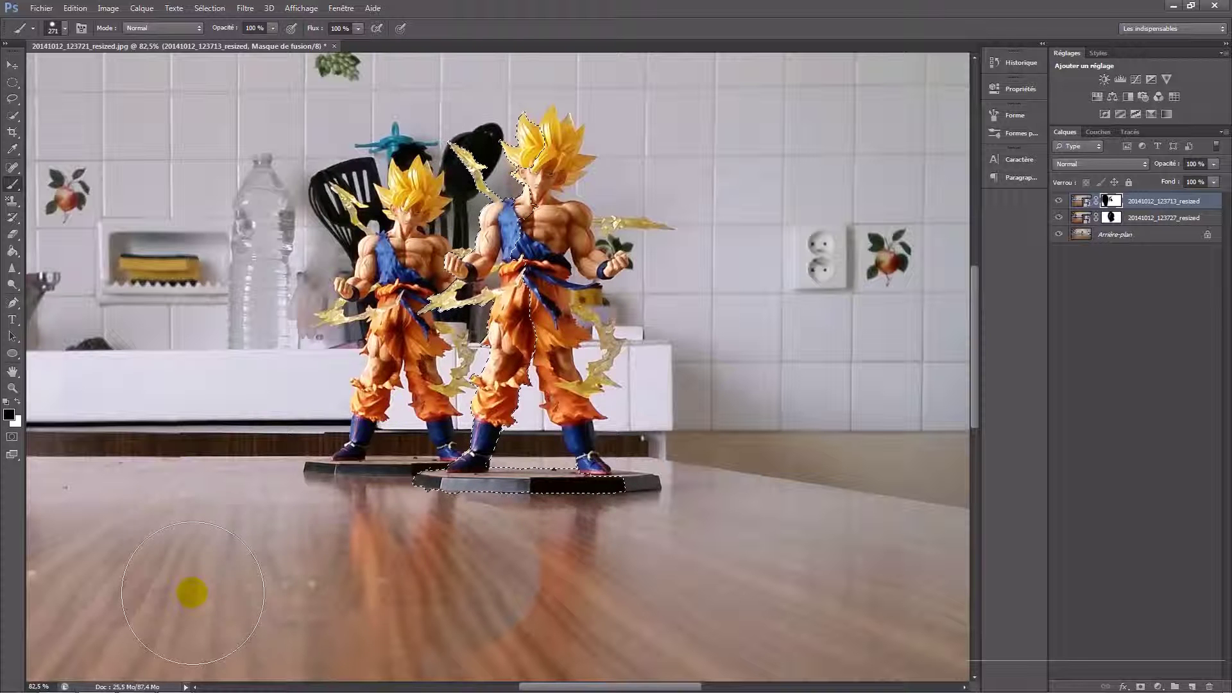
Step: Use a soft 271 px brush at 0% hardness to blend the mask edge around the figurines' reflection on the table
scroll(372, 642, down, 3)
right_click(501, 642)
click(535, 521)
click(486, 519)
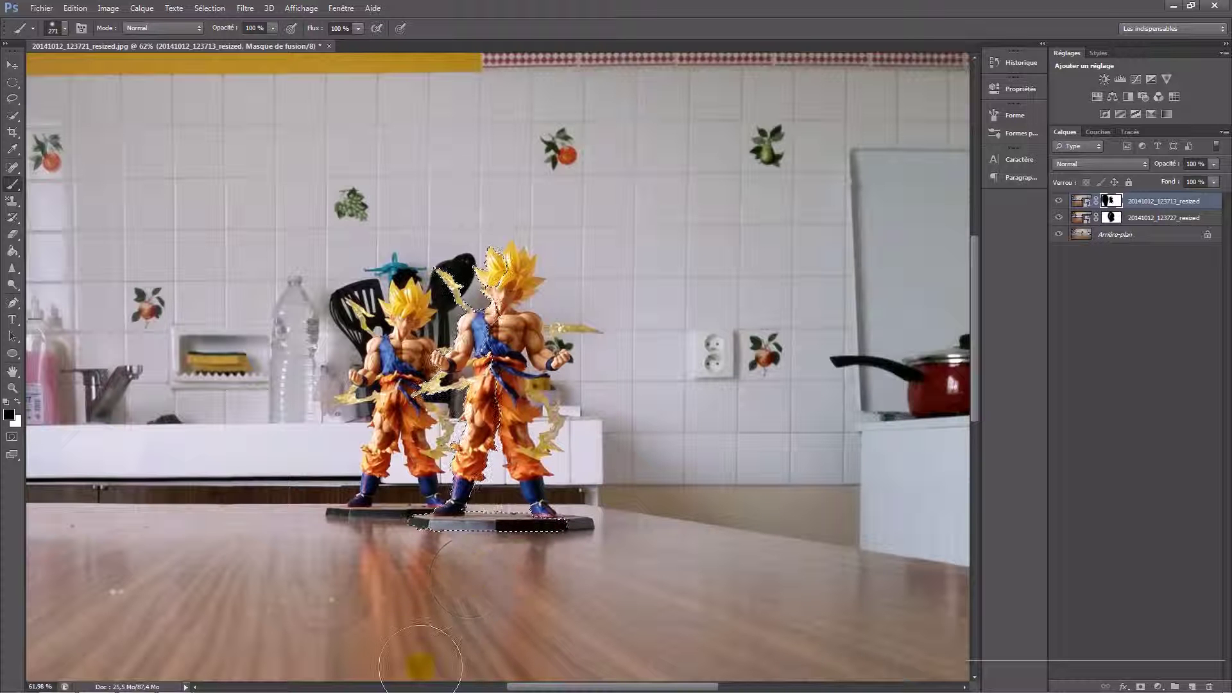
right_click(474, 528)
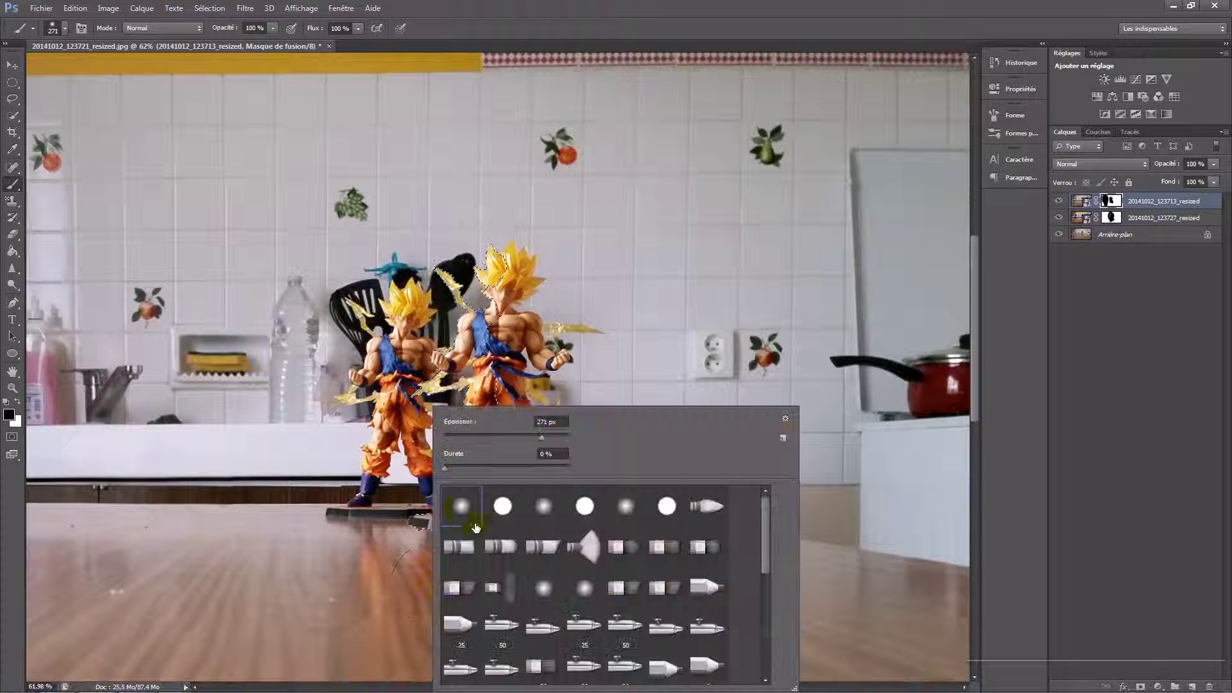
click(260, 575)
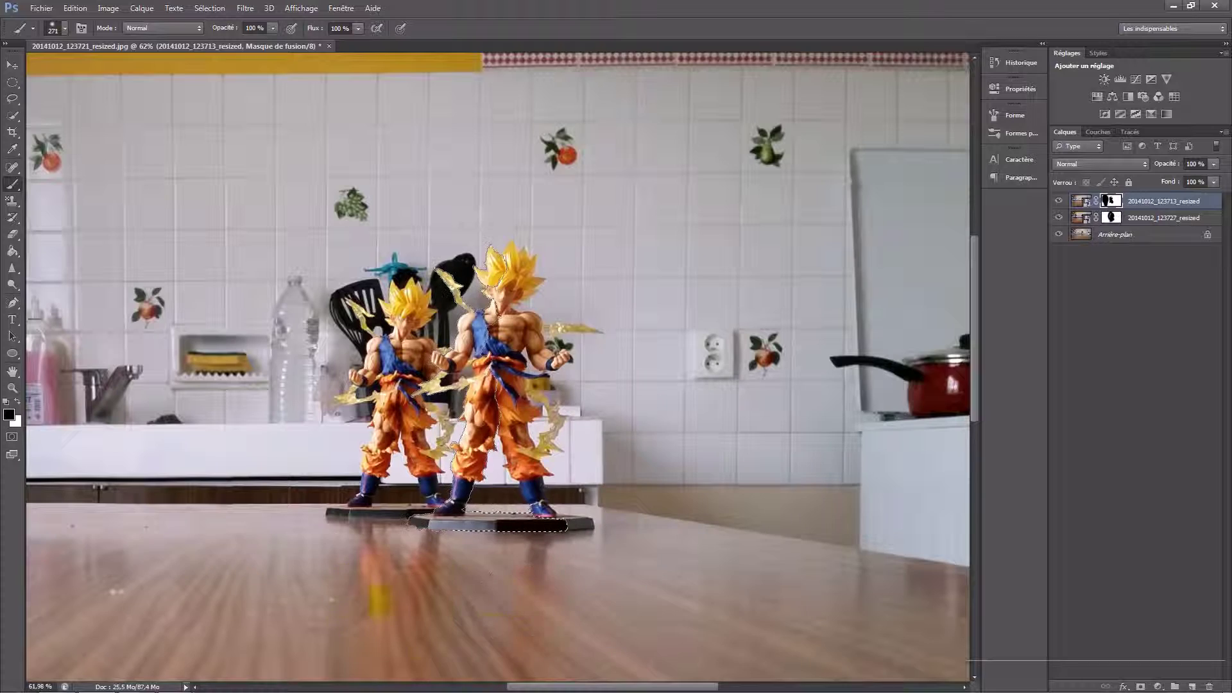
Step: Deselect the front figurine's outline
scroll(311, 537, up, 5)
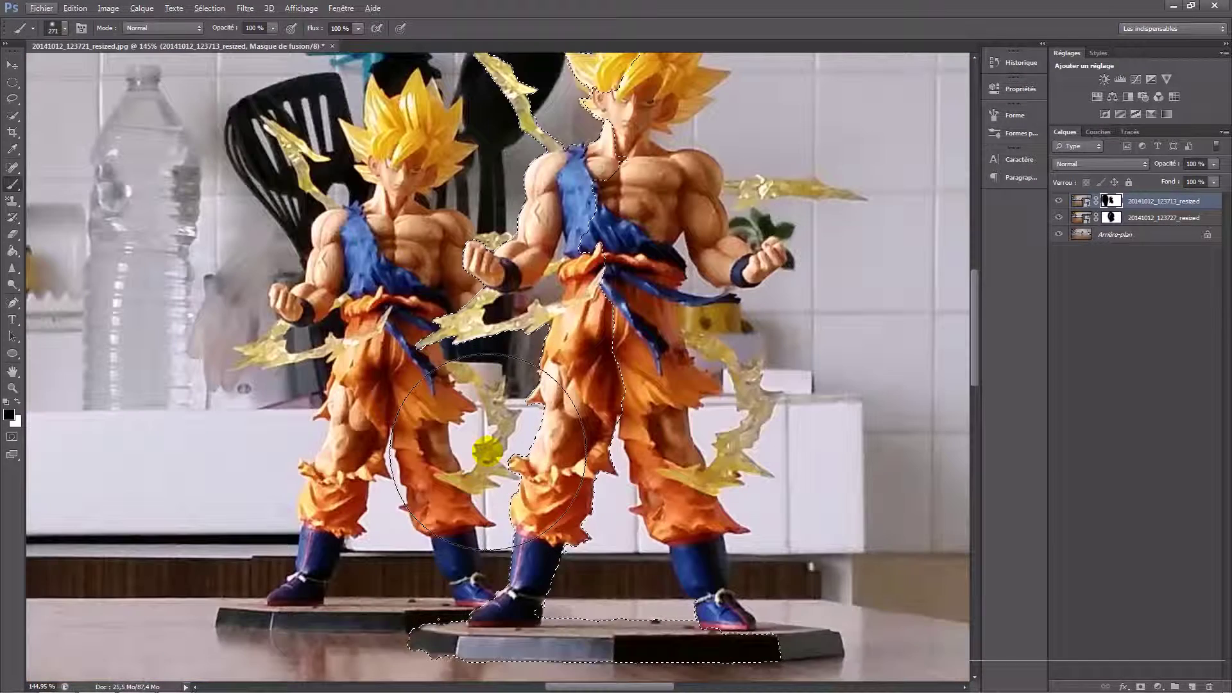
scroll(488, 451, up, 3)
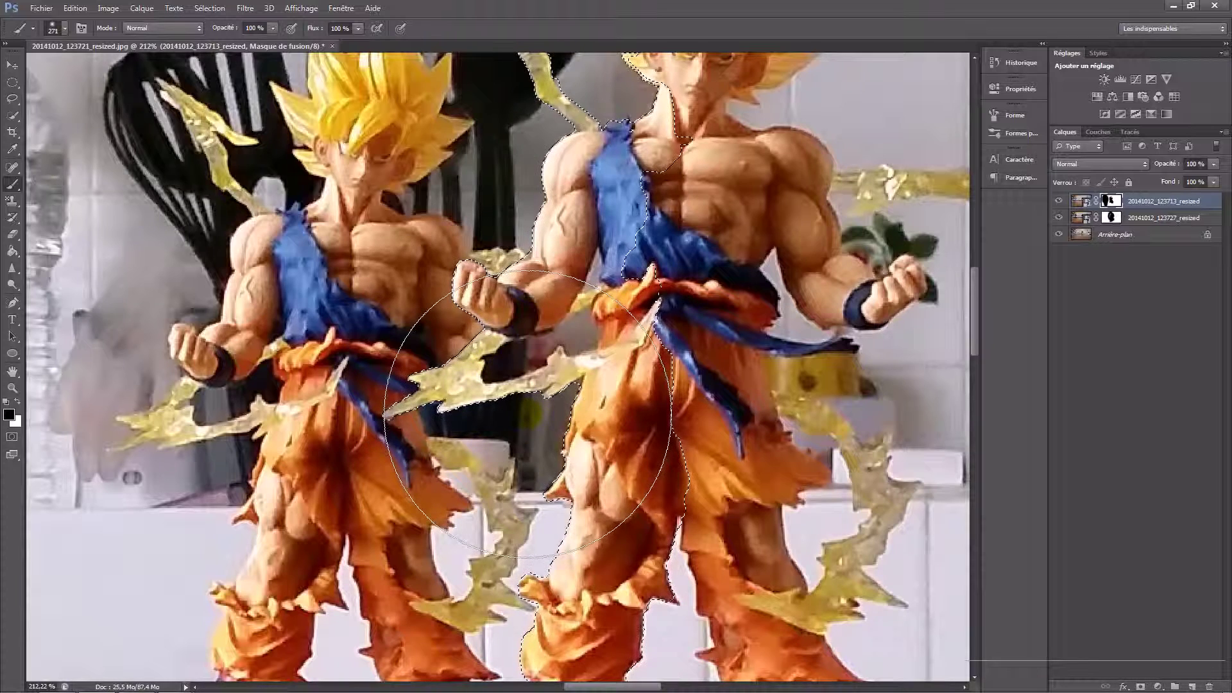
key(ctrl+d)
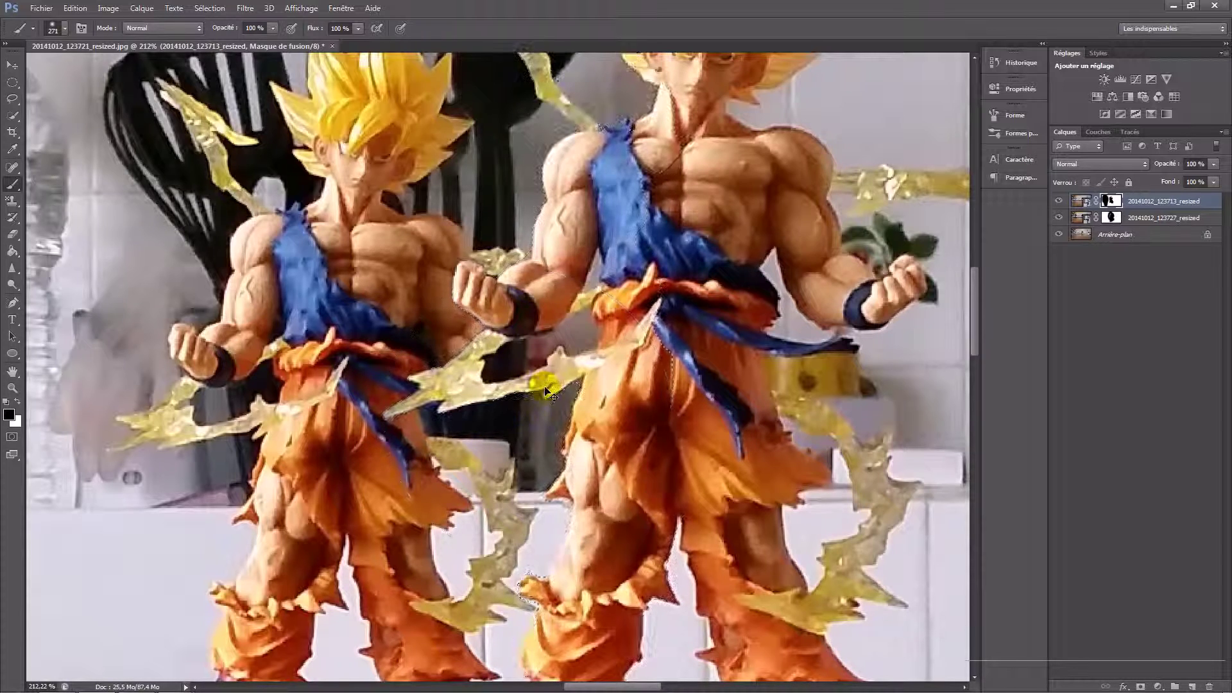
Step: Paint black on the mask with a hard 7 px brush to reveal the rear figurine's fist between the front figurine's wrist and energy bolt
scroll(546, 389, down, 3)
scroll(547, 388, up, 5)
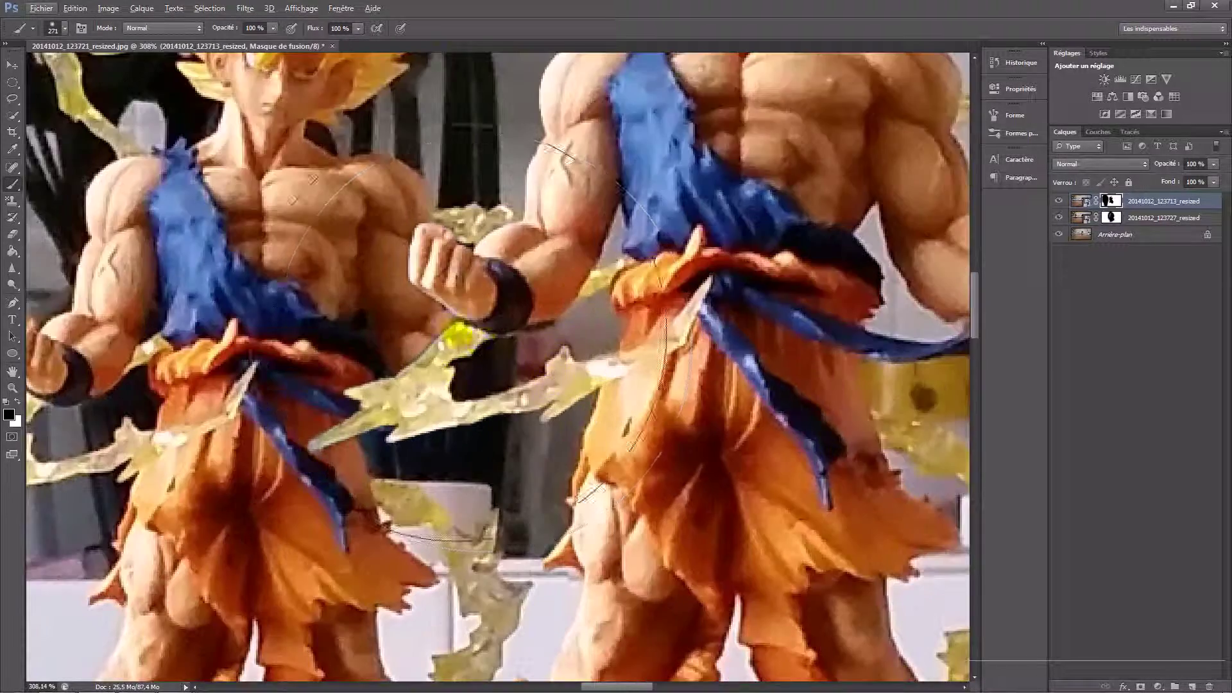
alt+right_click(473, 302)
right_click(547, 369)
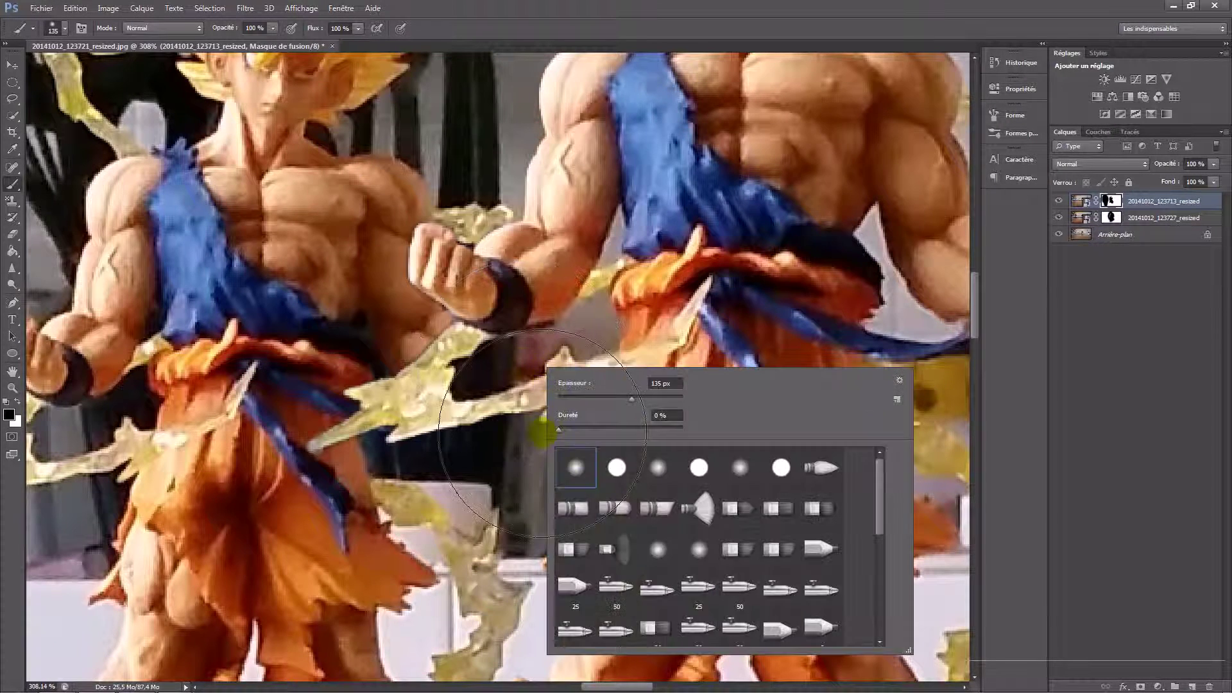
double_click(617, 470)
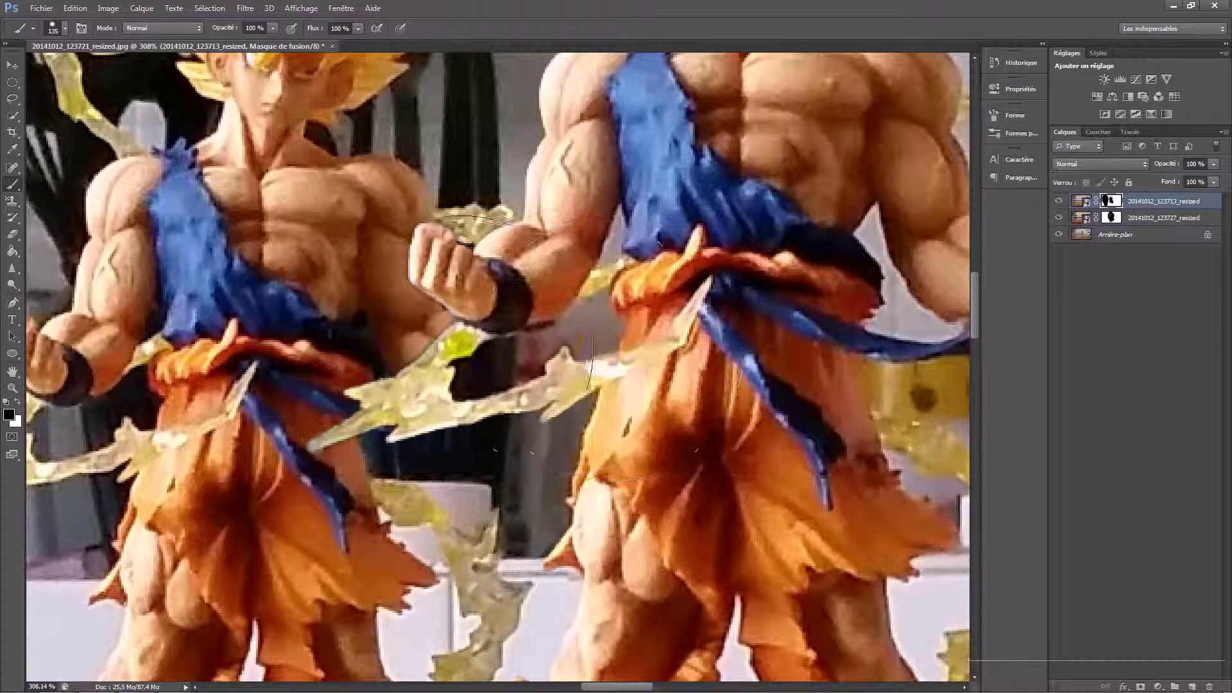
scroll(491, 380, up, 2)
alt+right_click(489, 380)
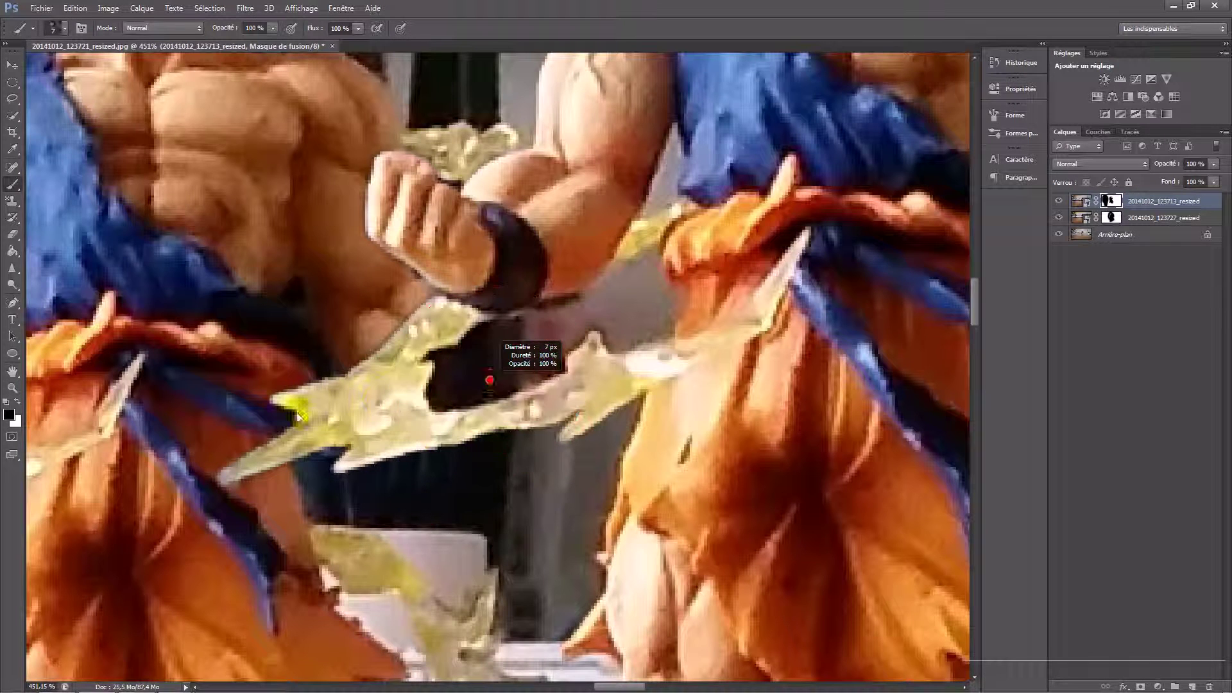
click(429, 366)
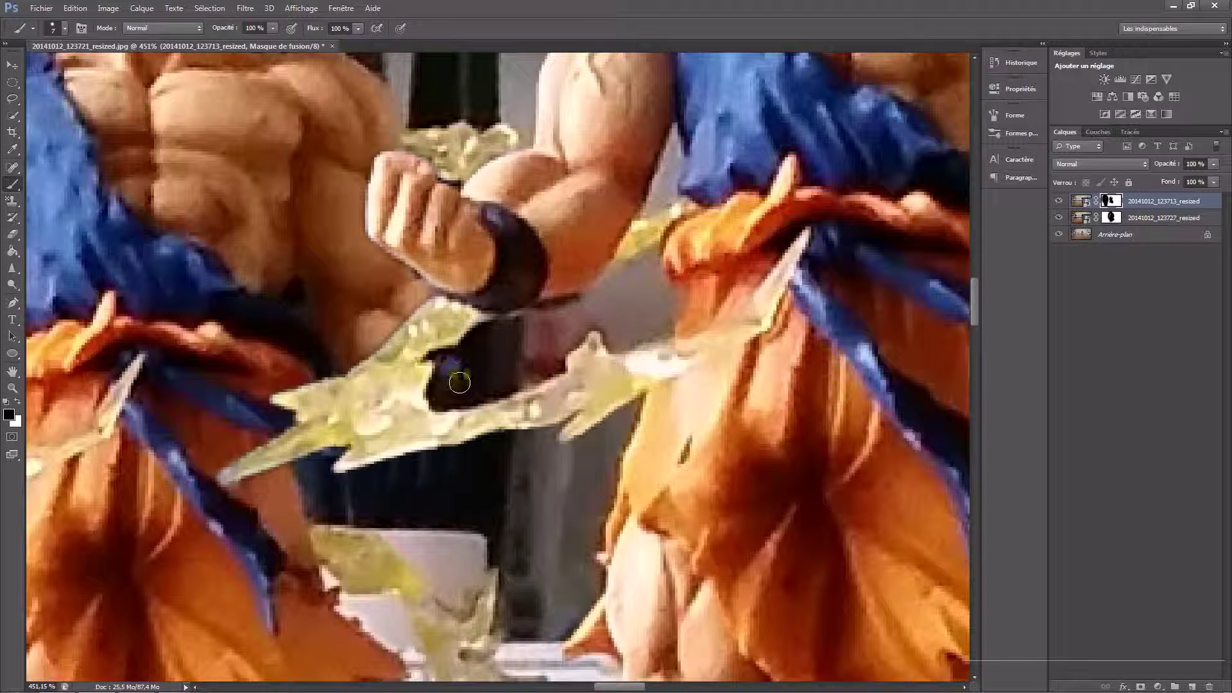
mouse_move(443, 399)
mouse_down()
mouse_move(513, 372)
mouse_move(472, 382)
mouse_move(497, 356)
mouse_move(533, 353)
mouse_move(498, 354)
mouse_move(507, 339)
mouse_move(458, 364)
mouse_move(492, 331)
mouse_move(553, 332)
mouse_move(516, 371)
mouse_move(548, 364)
mouse_up()
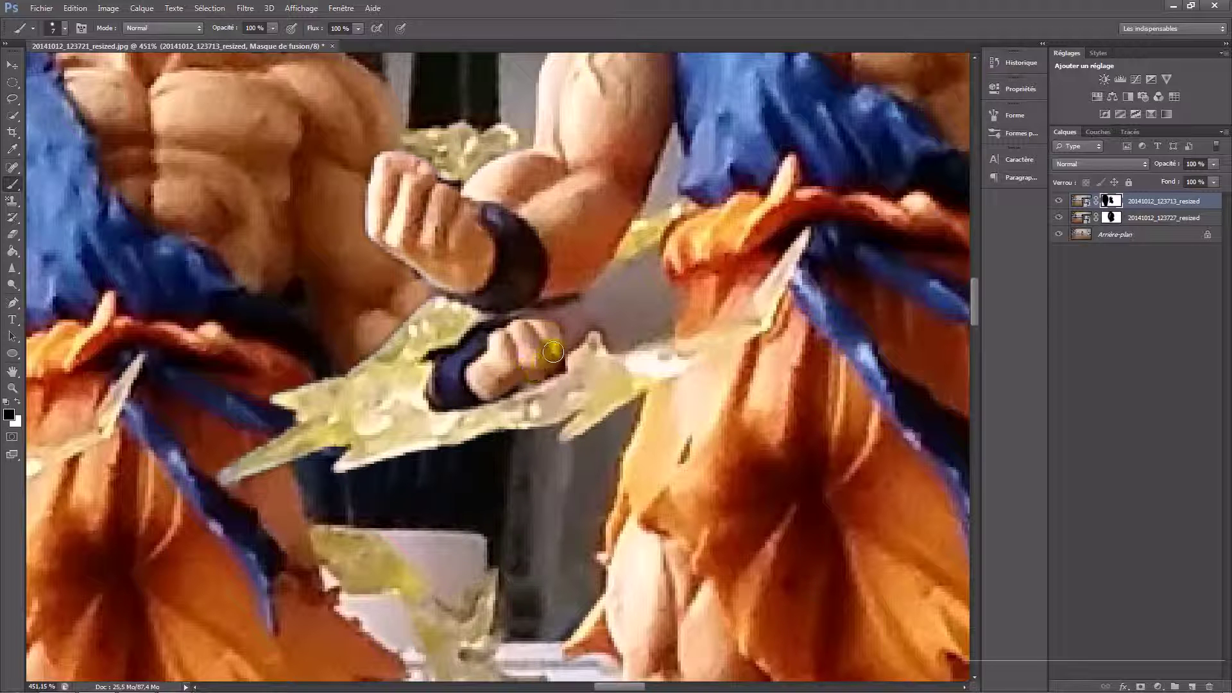
mouse_move(603, 312)
mouse_down()
mouse_move(639, 300)
mouse_move(501, 335)
mouse_move(558, 326)
mouse_up()
Step: Fit the whole image in view and examine the three combined figurines, especially where two of them overlap
key(ctrl+0)
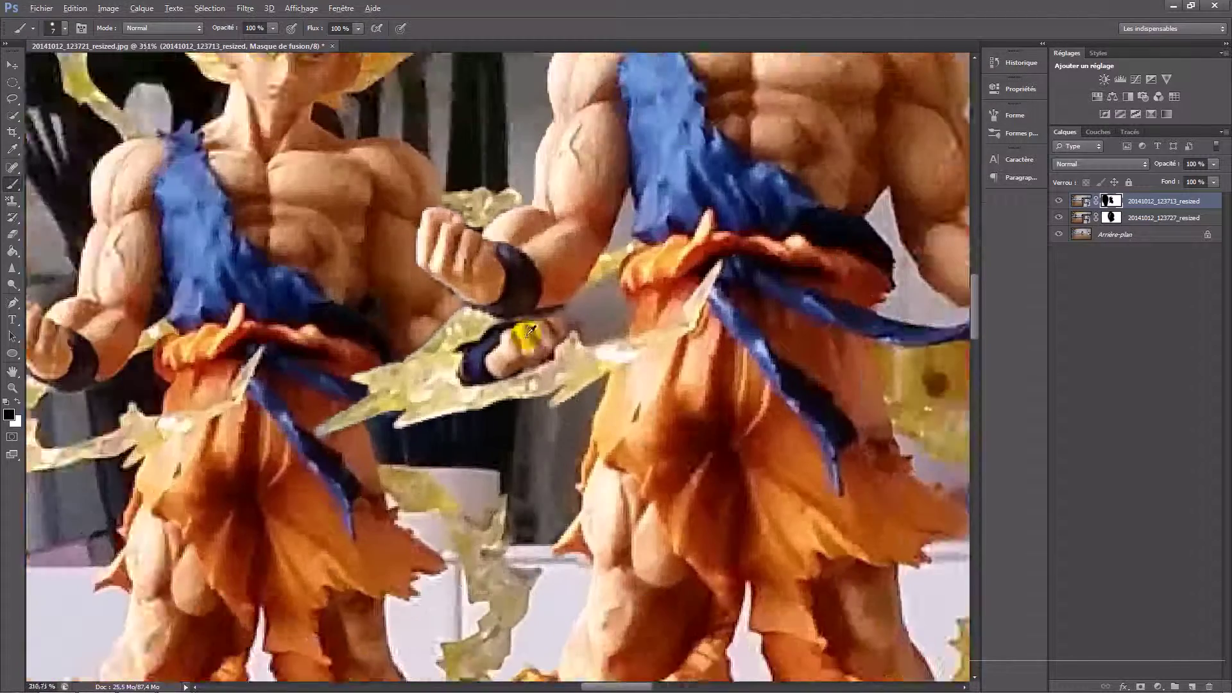
scroll(667, 401, down, 3)
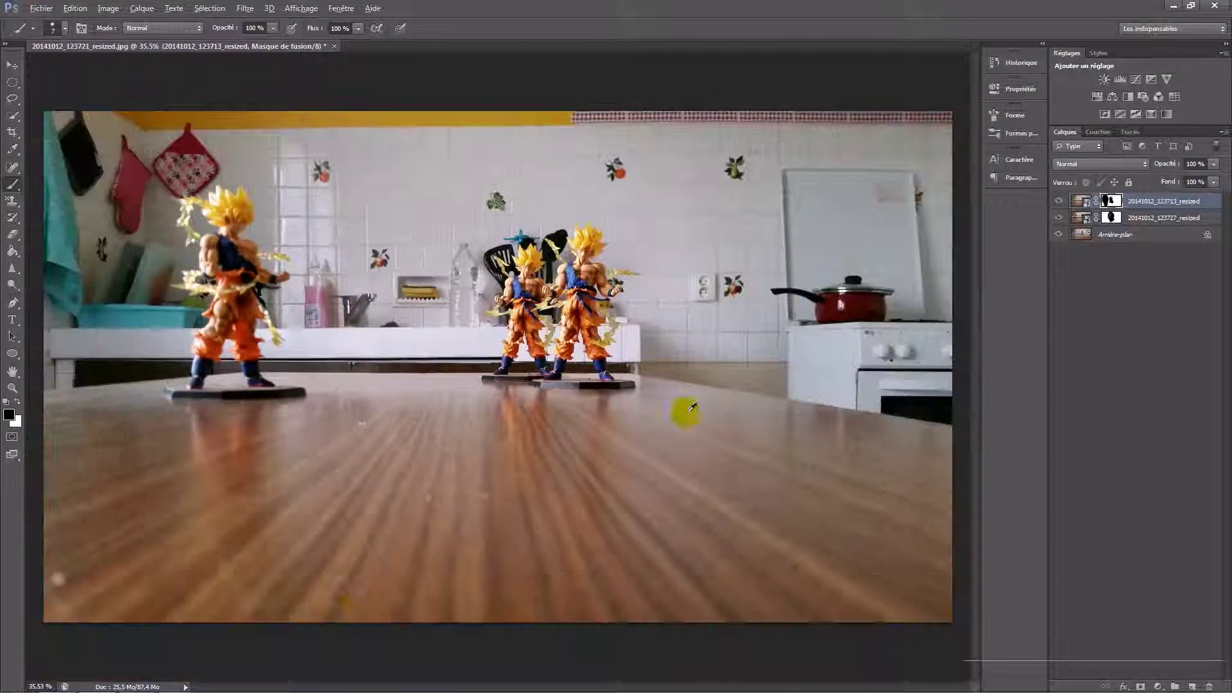
scroll(309, 497, down, 3)
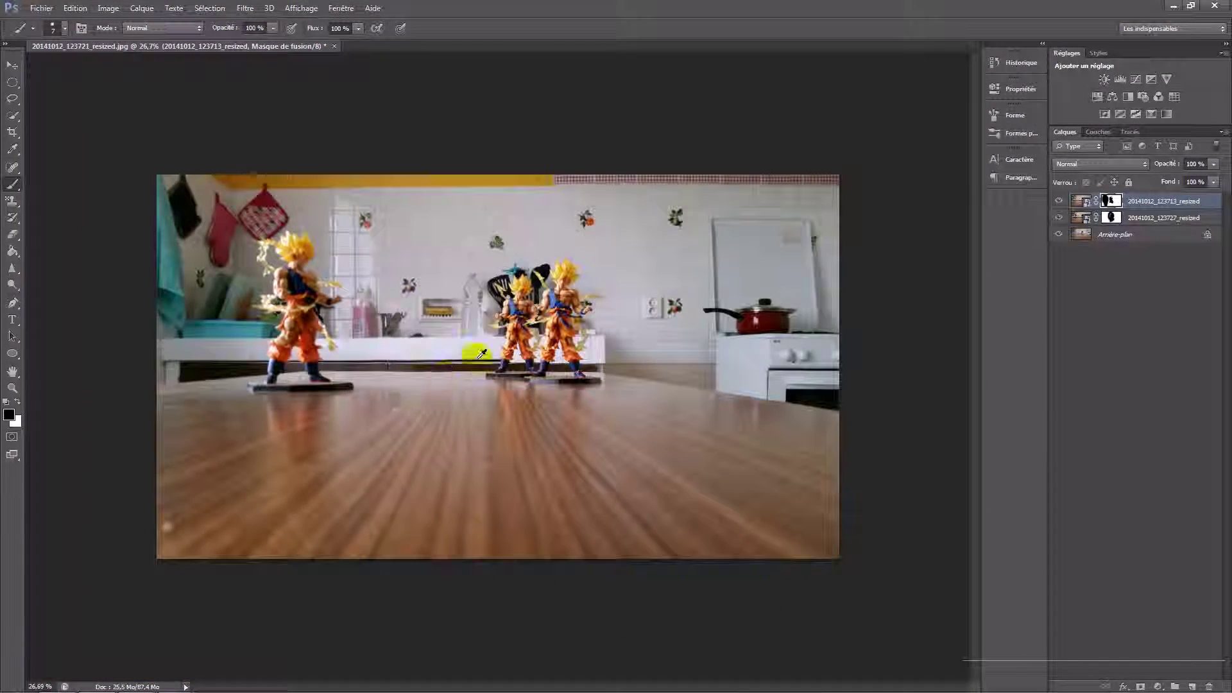
scroll(478, 356, up, 4)
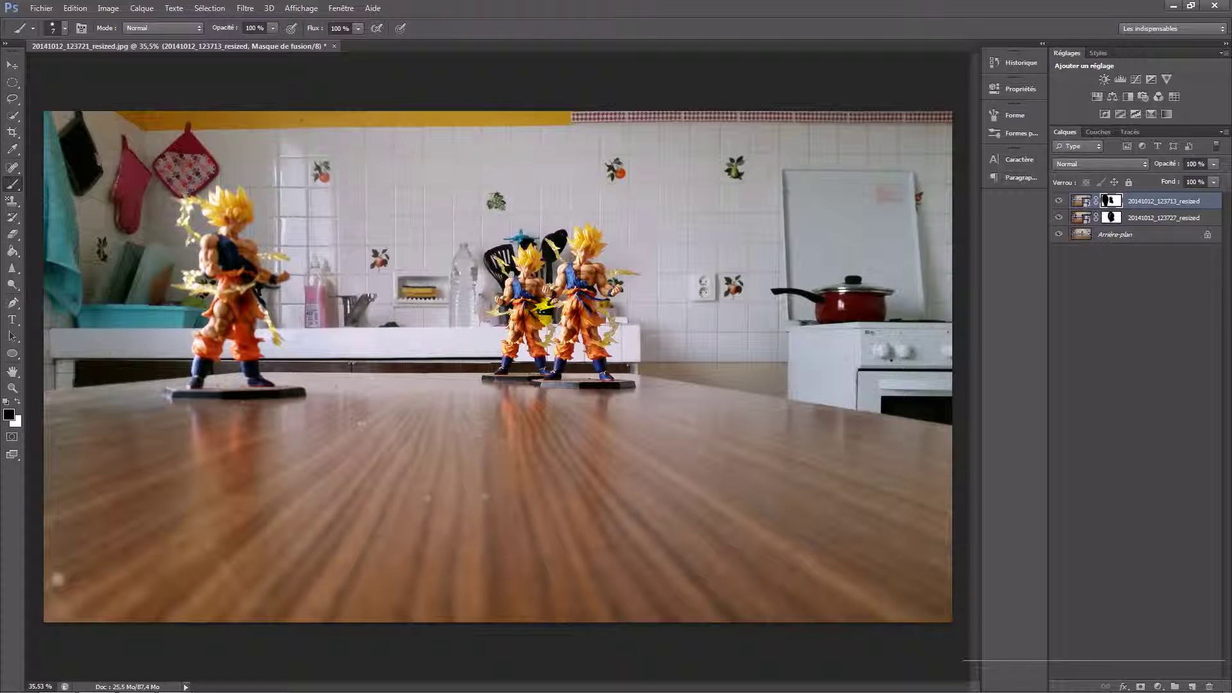
drag(543, 312, 545, 329)
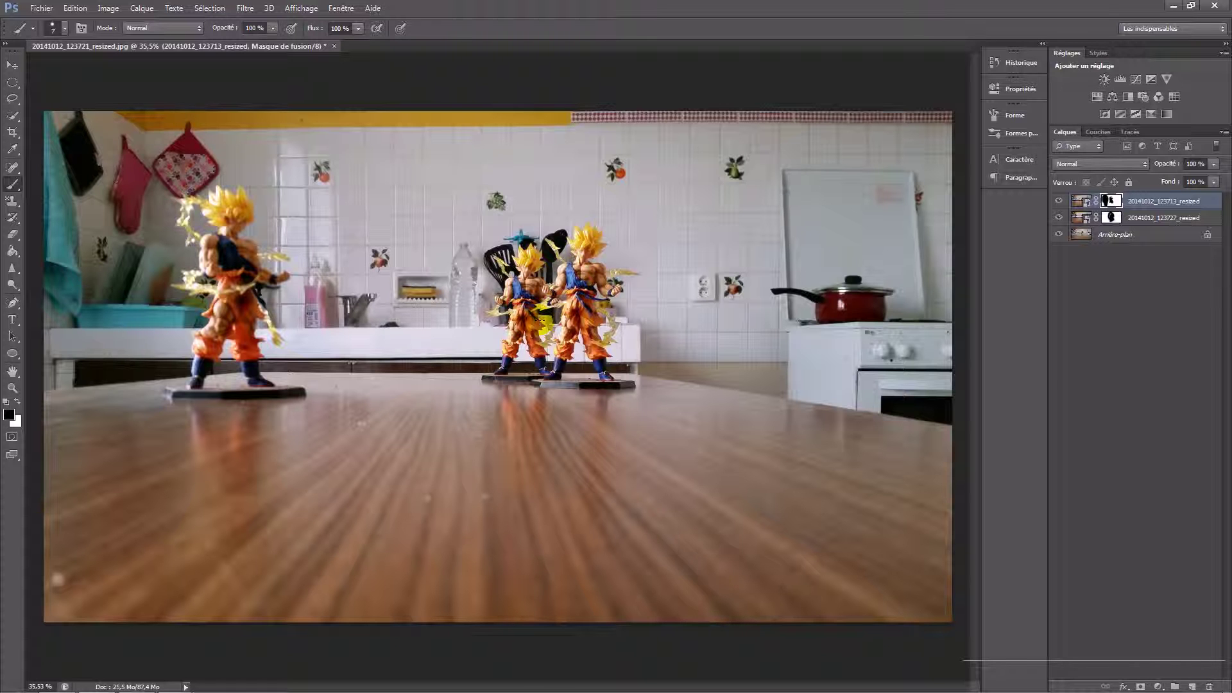